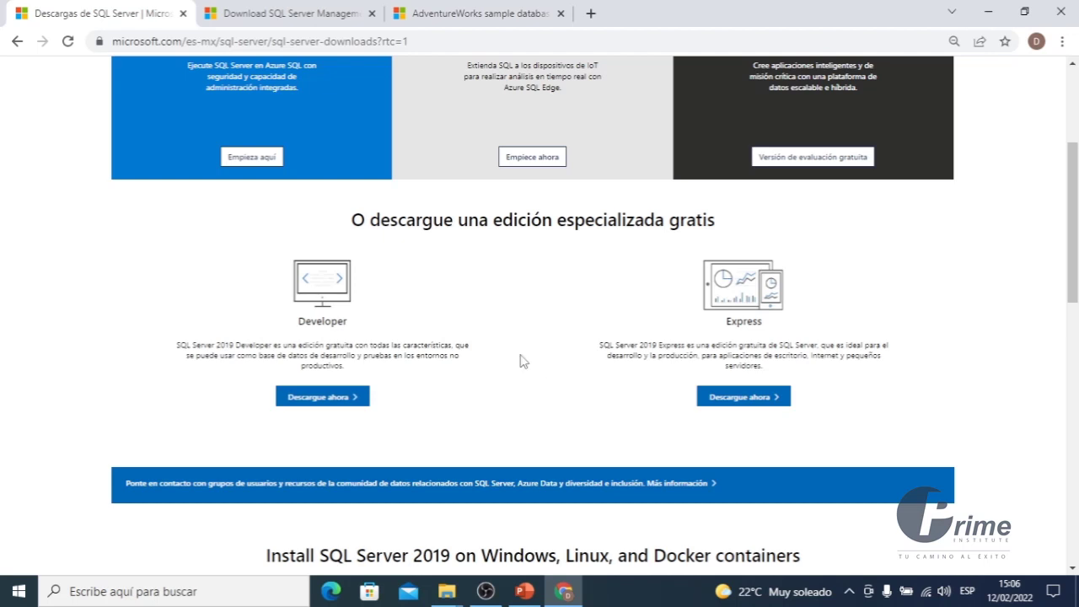
View the SSMS download page, and inspect the contents of the installed Microsoft SQL Server 2019 program folder.
click(289, 10)
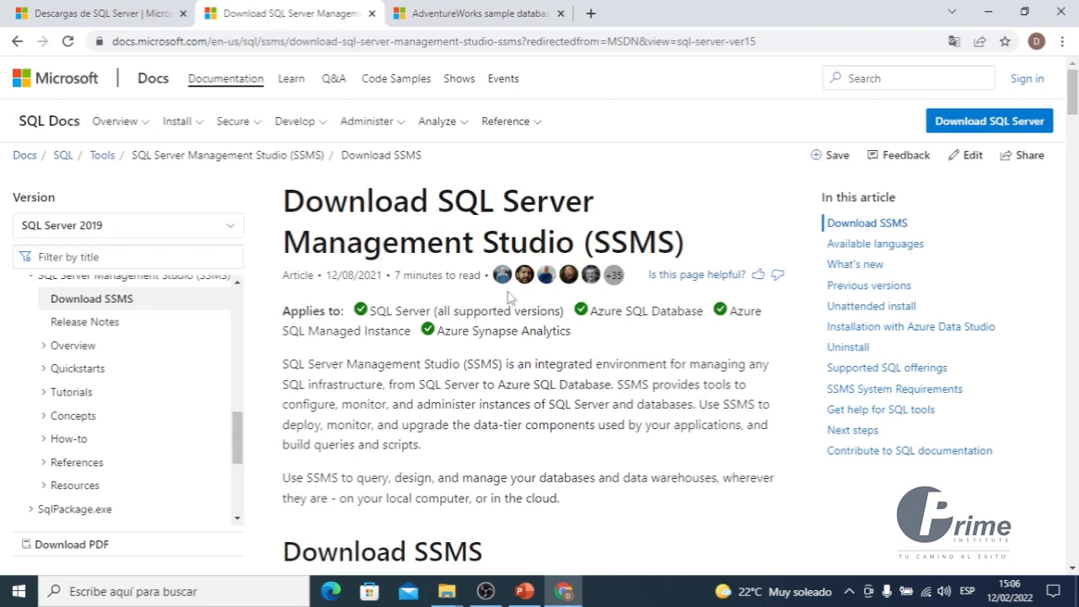
click(10, 597)
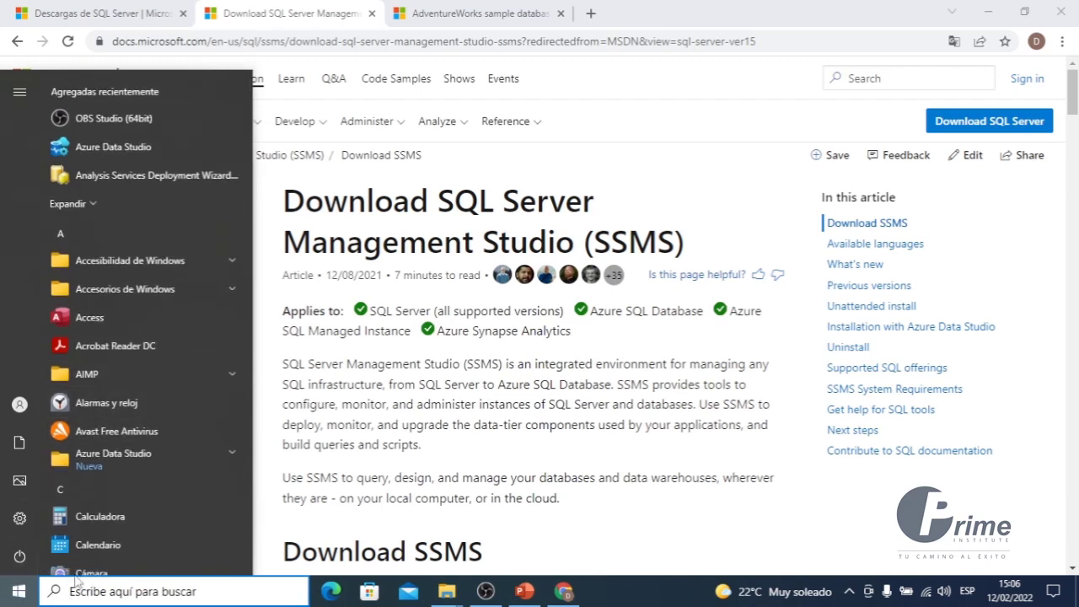
click(21, 595)
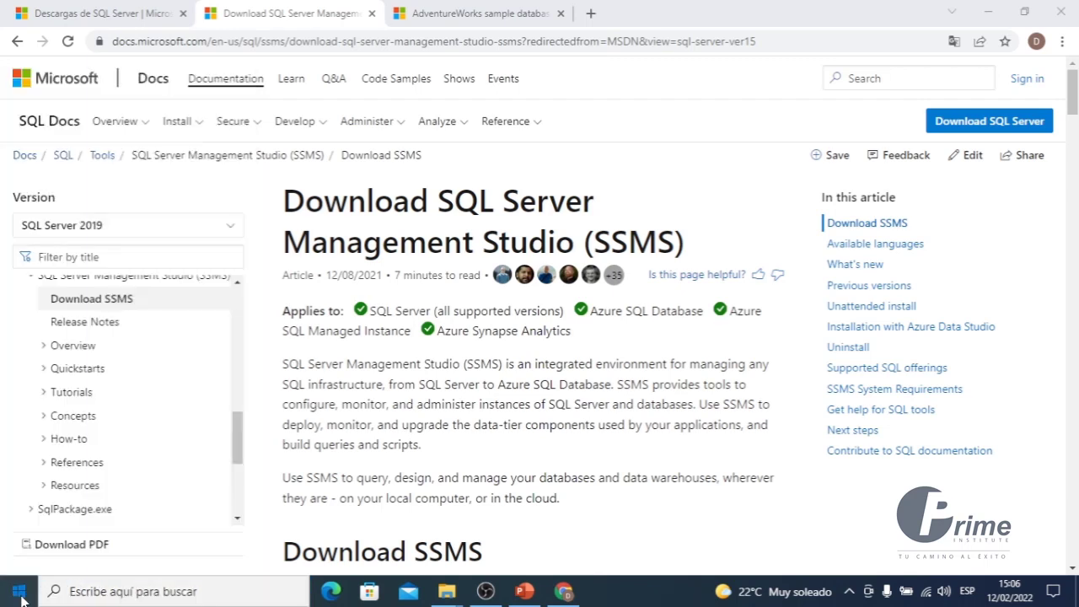
click(21, 595)
scroll(187, 345, down, 5)
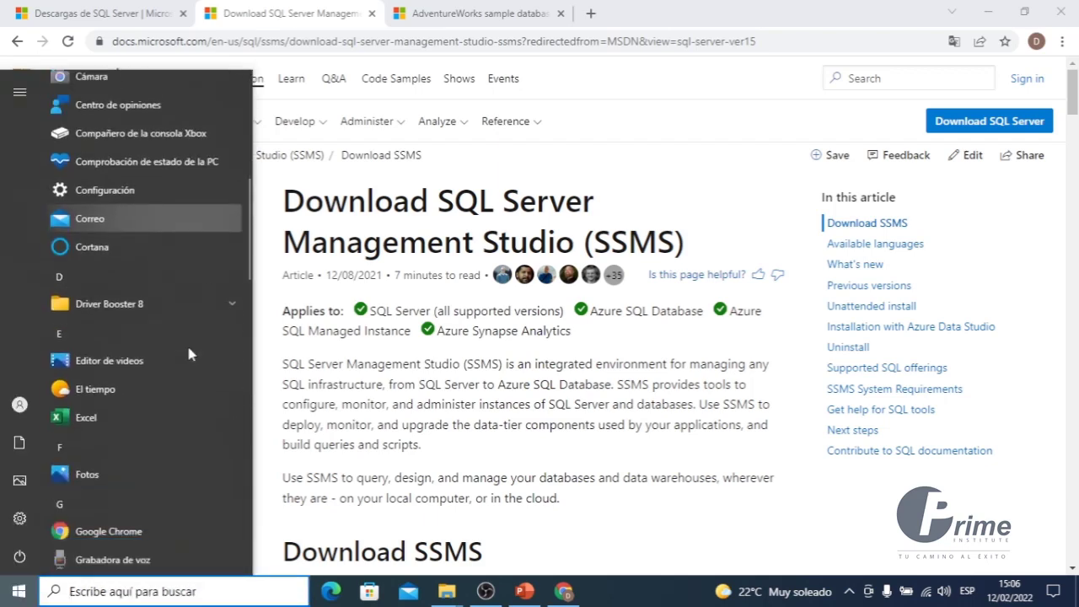
scroll(189, 354, down, 5)
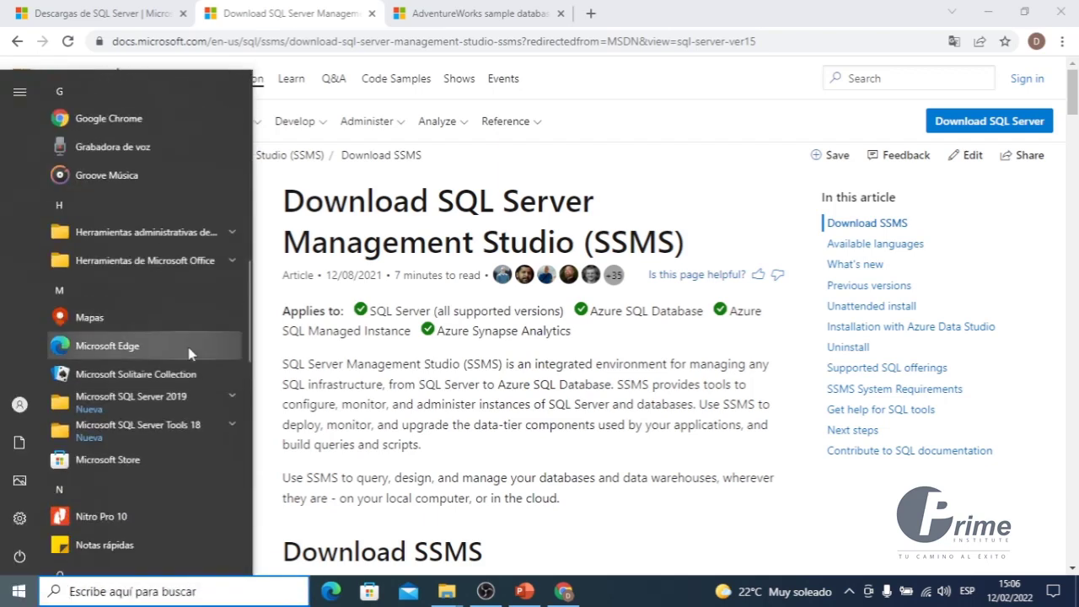
scroll(189, 353, down, 3)
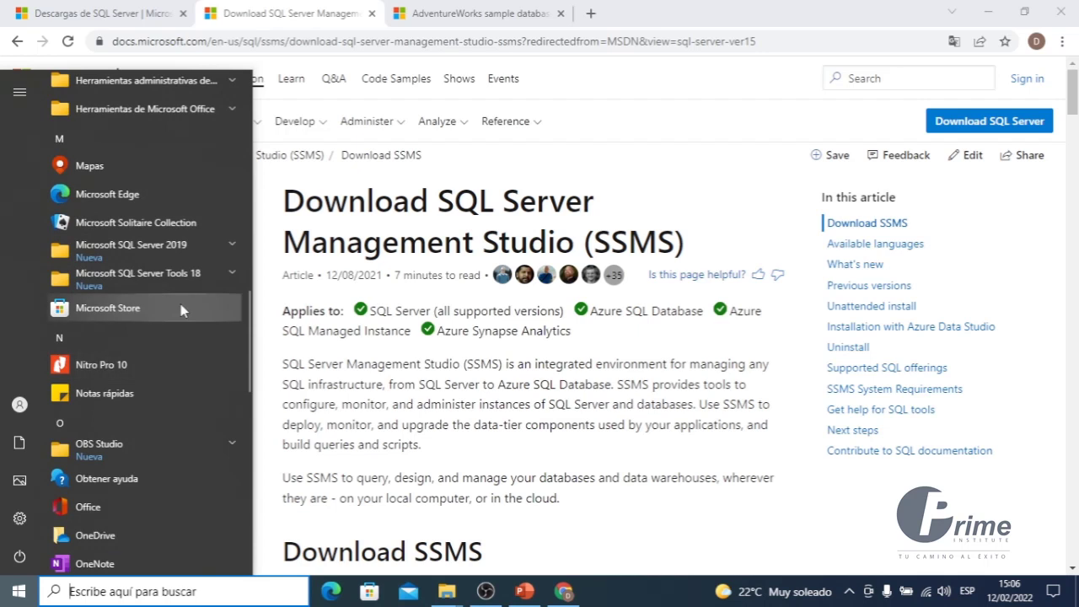
click(139, 256)
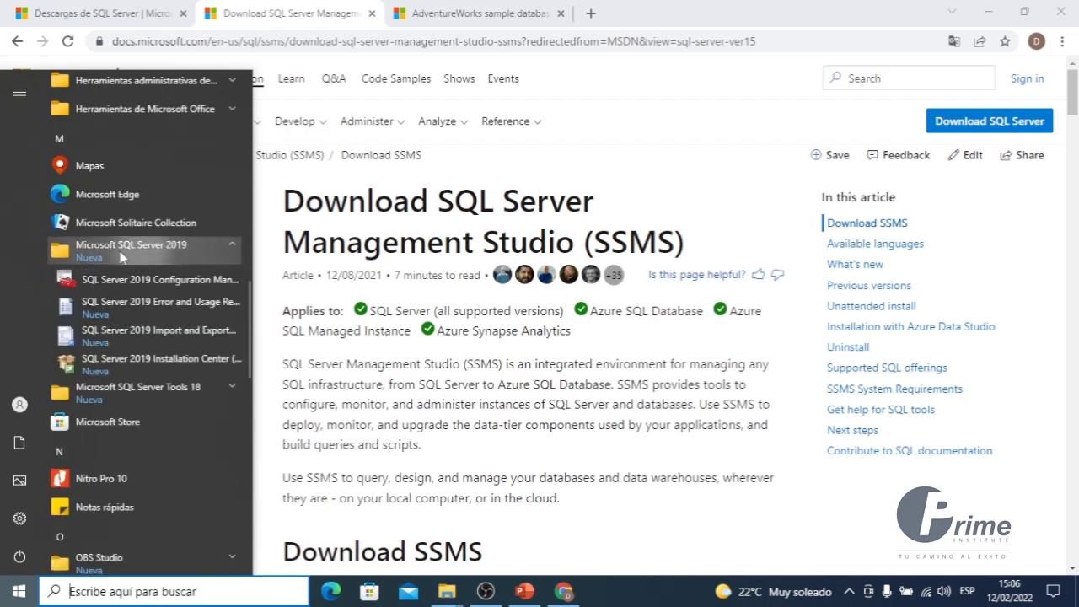
click(178, 256)
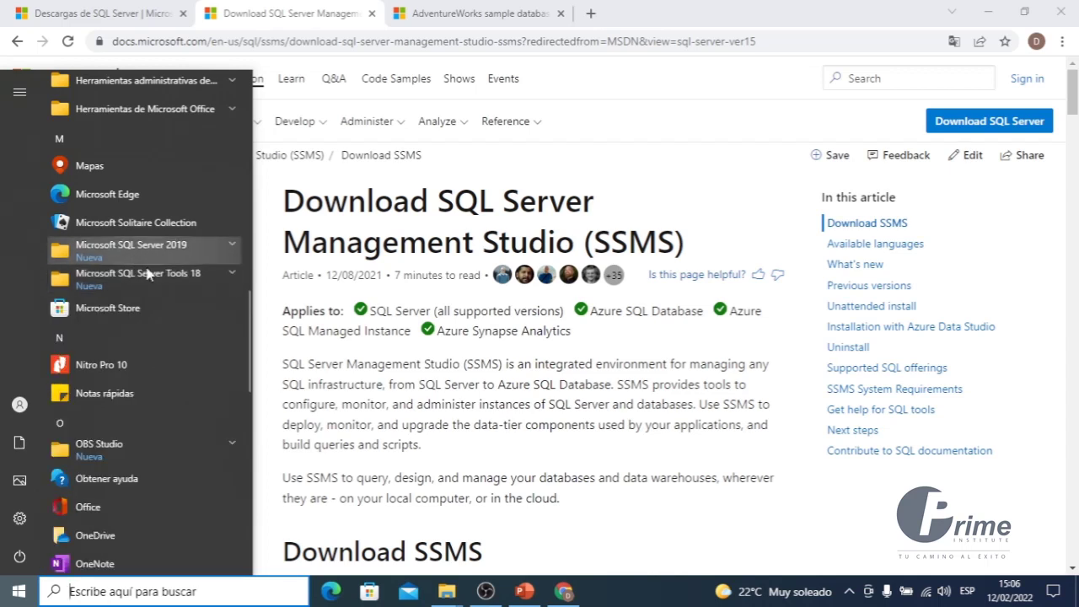
Launch Microsoft SQL Server Management Studio from the Microsoft SQL Server Tools 18 program folder.
click(139, 275)
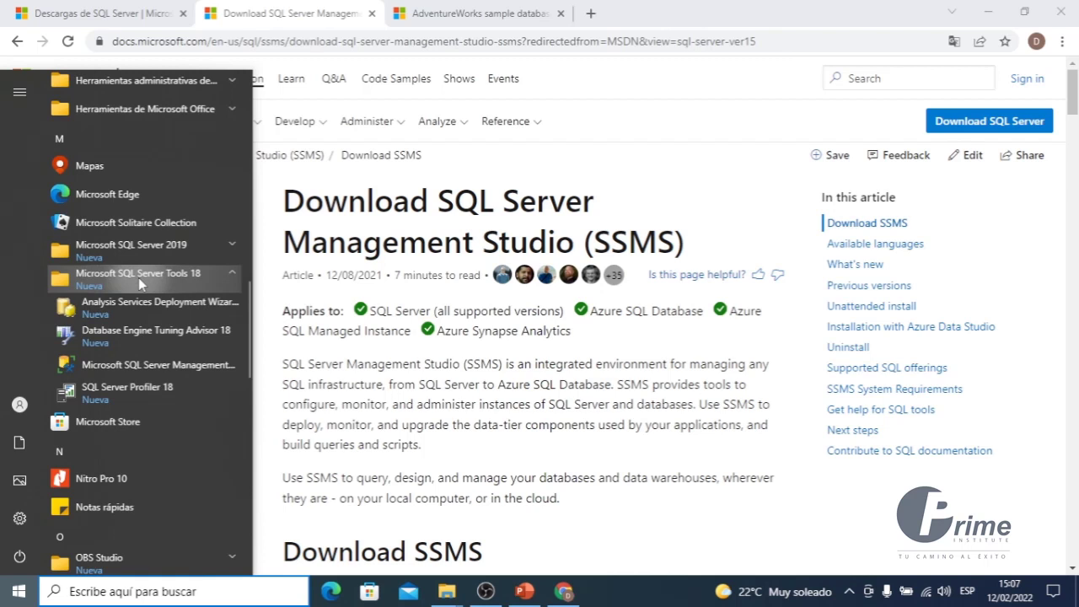
click(143, 371)
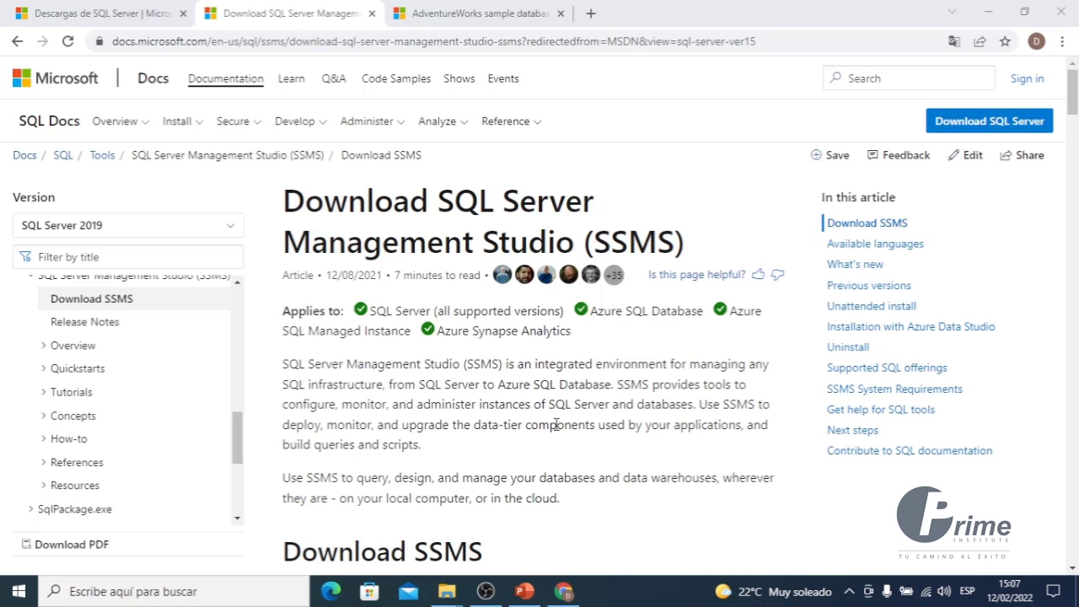
click(19, 591)
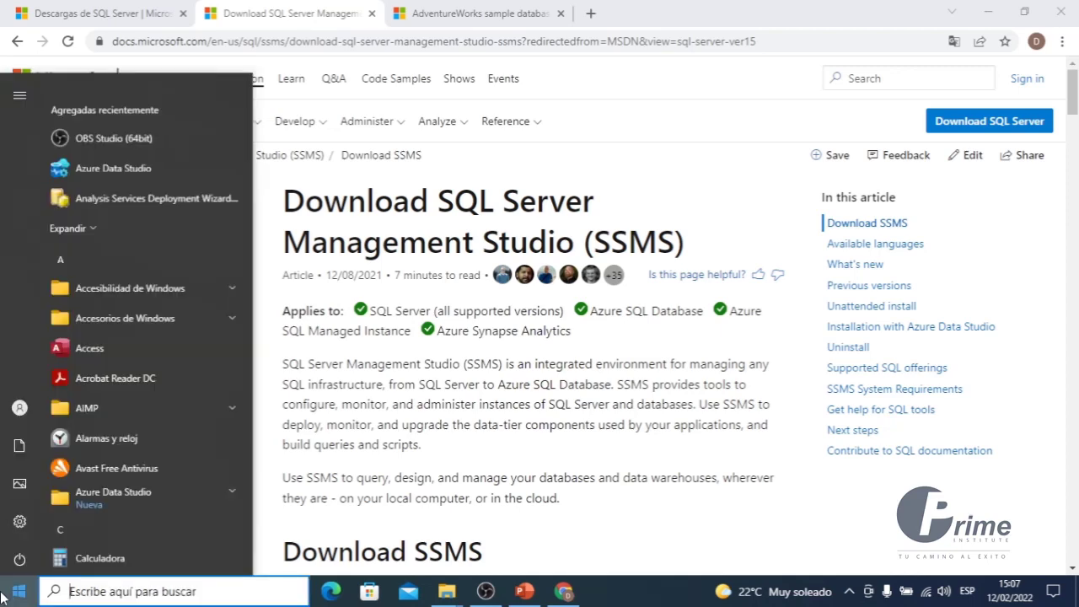
scroll(172, 397, down, 10)
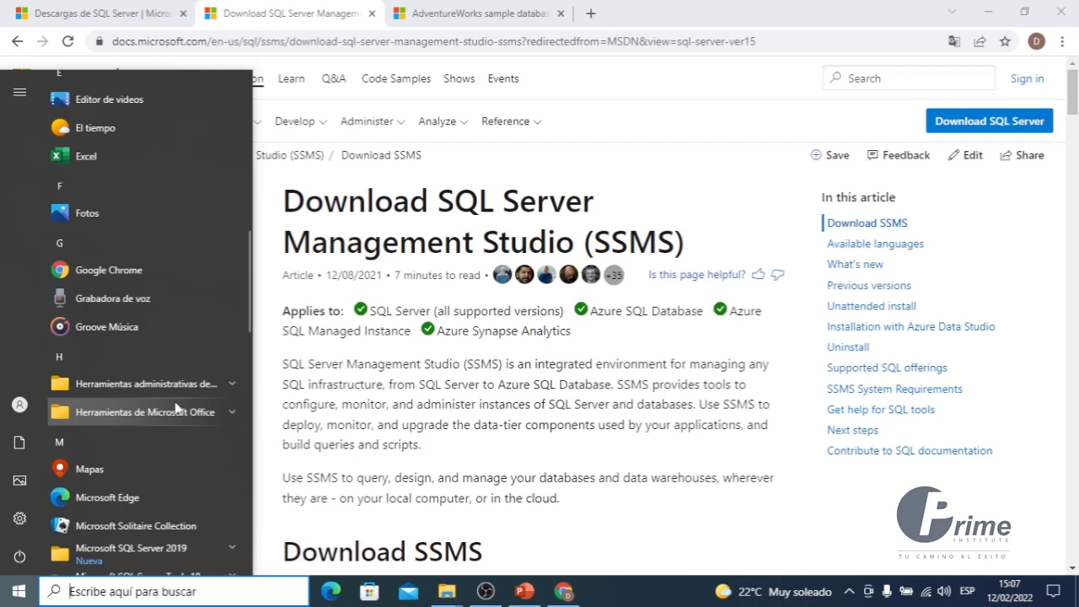
scroll(175, 408, down, 3)
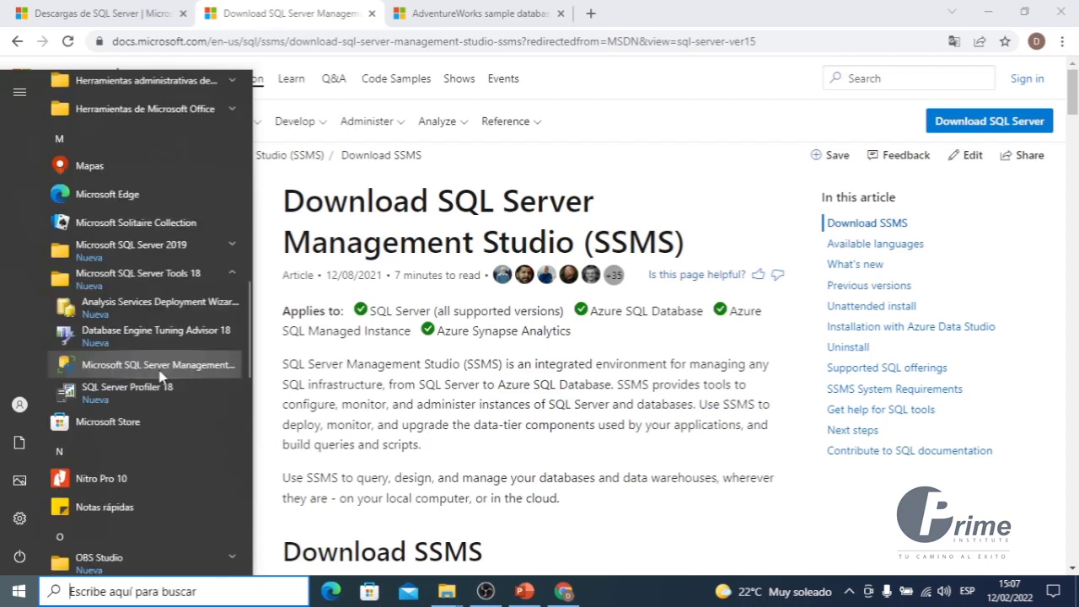
click(160, 369)
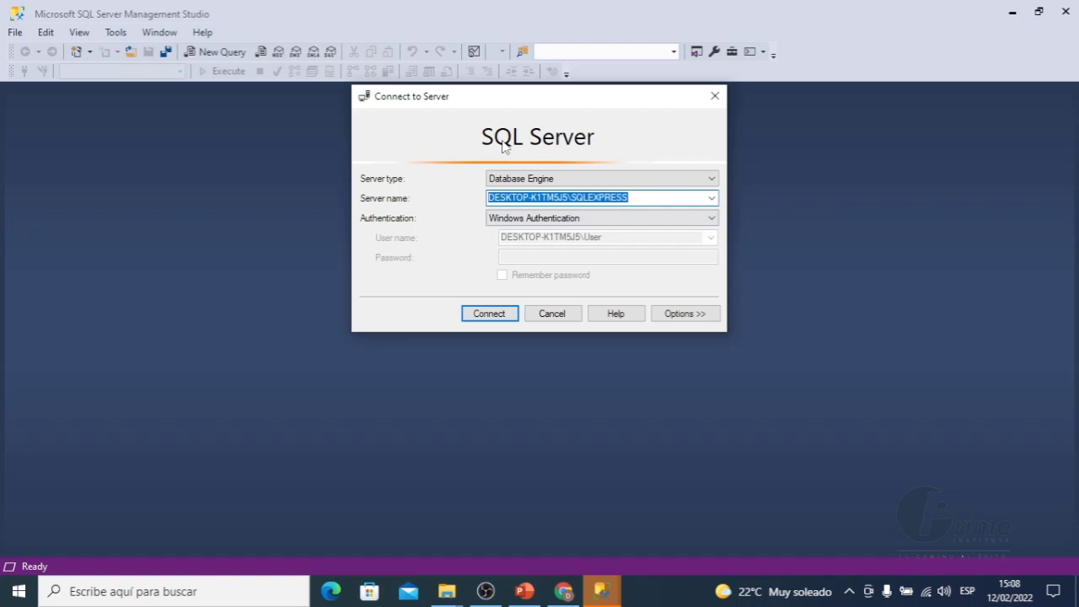
Connect to the SQLEXPRESS Database Engine instance with Windows Authentication and expand its Databases and Security folders.
click(490, 314)
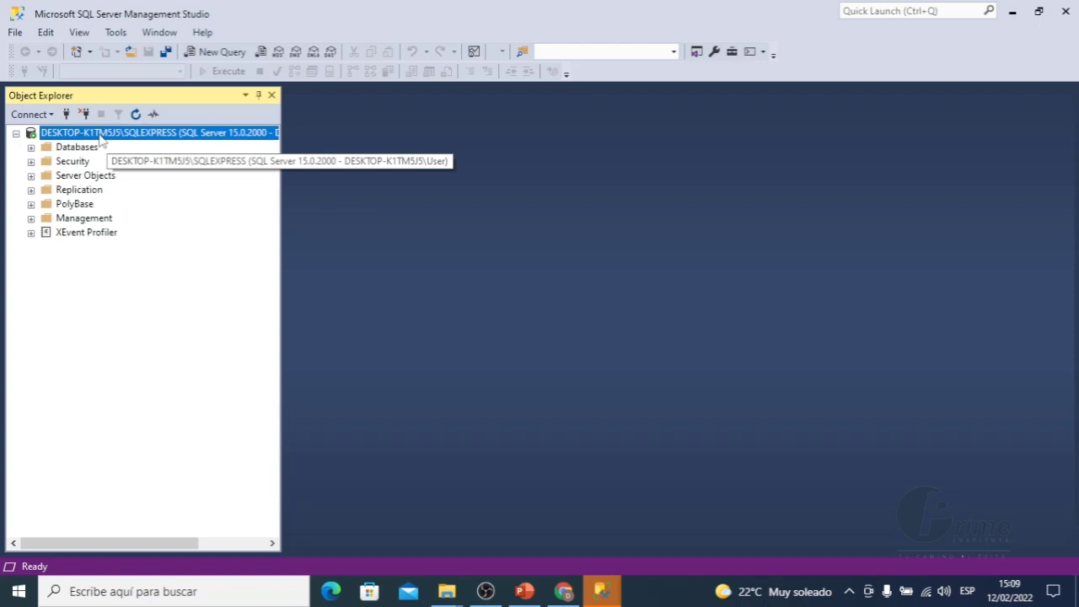
click(31, 148)
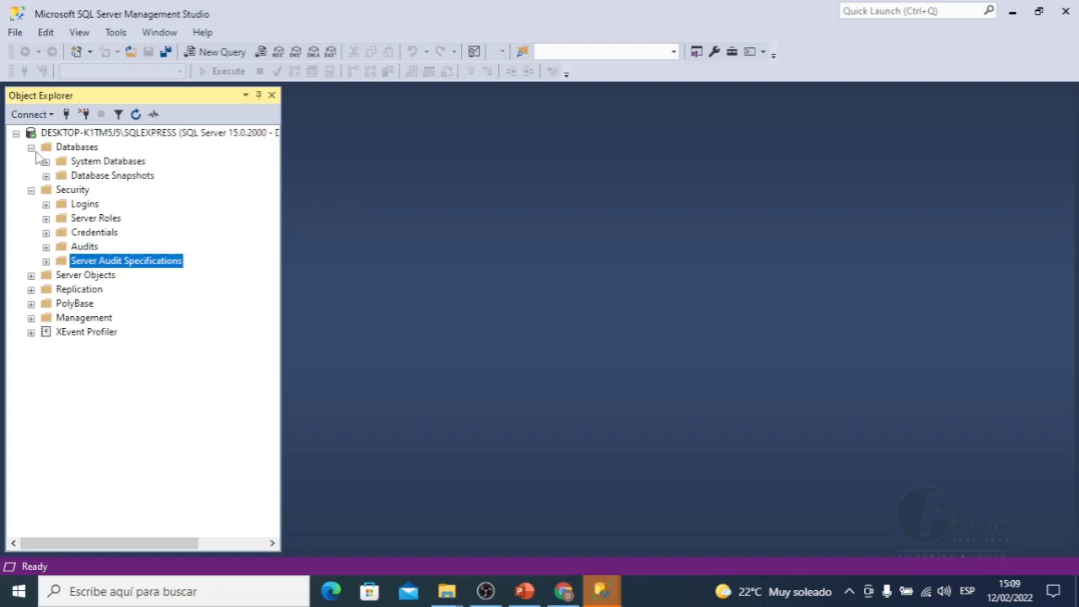
Open SQL Server Configuration Manager and examine the SQL Server services, selecting Agente SQL Server (SQLEXPRESS).
key(super)
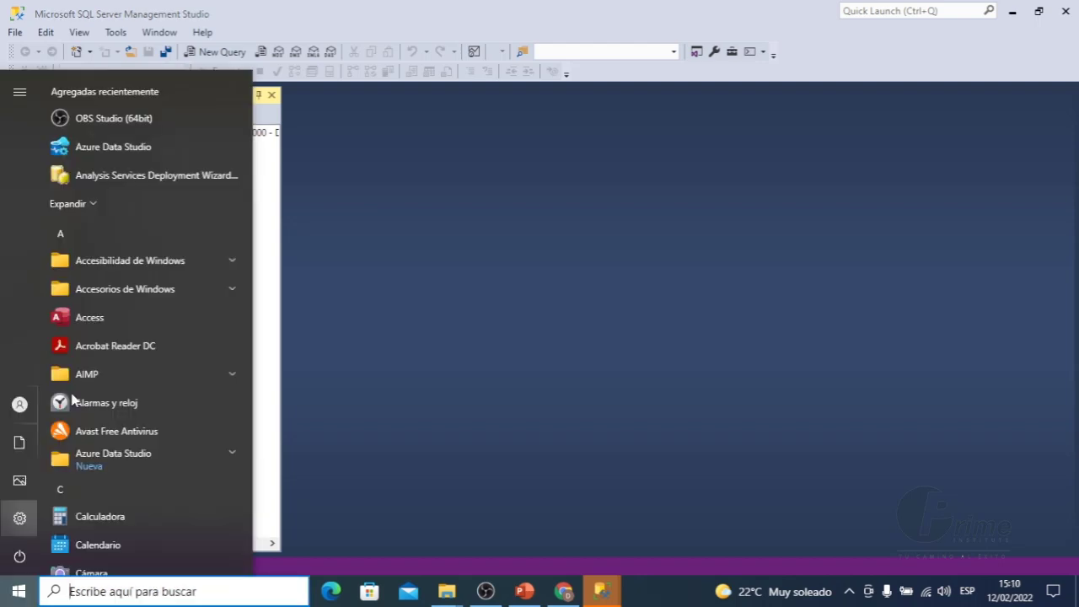
scroll(176, 331, down, 10)
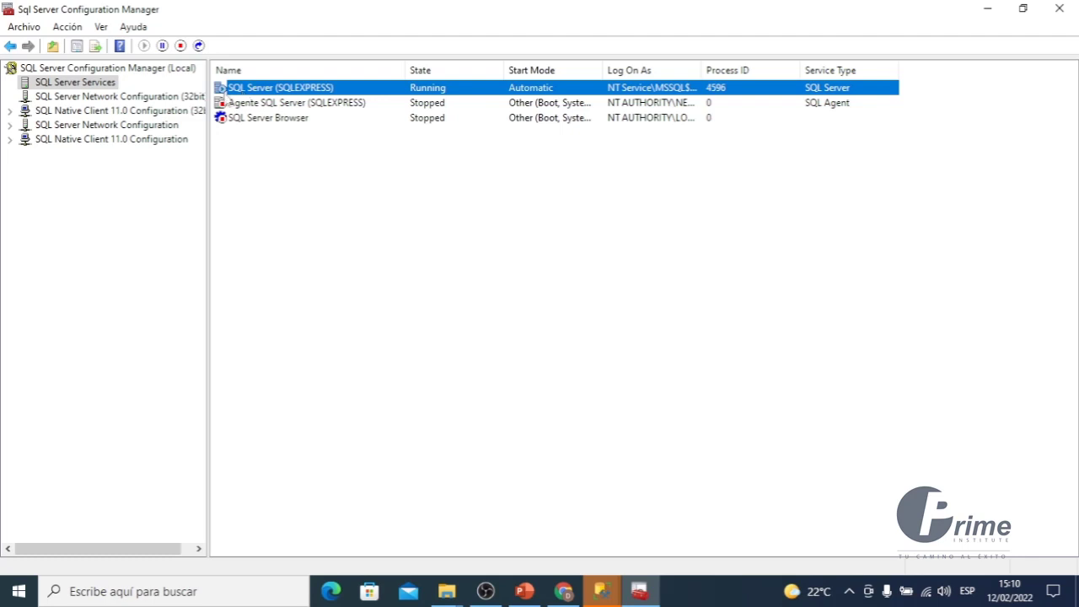
click(260, 103)
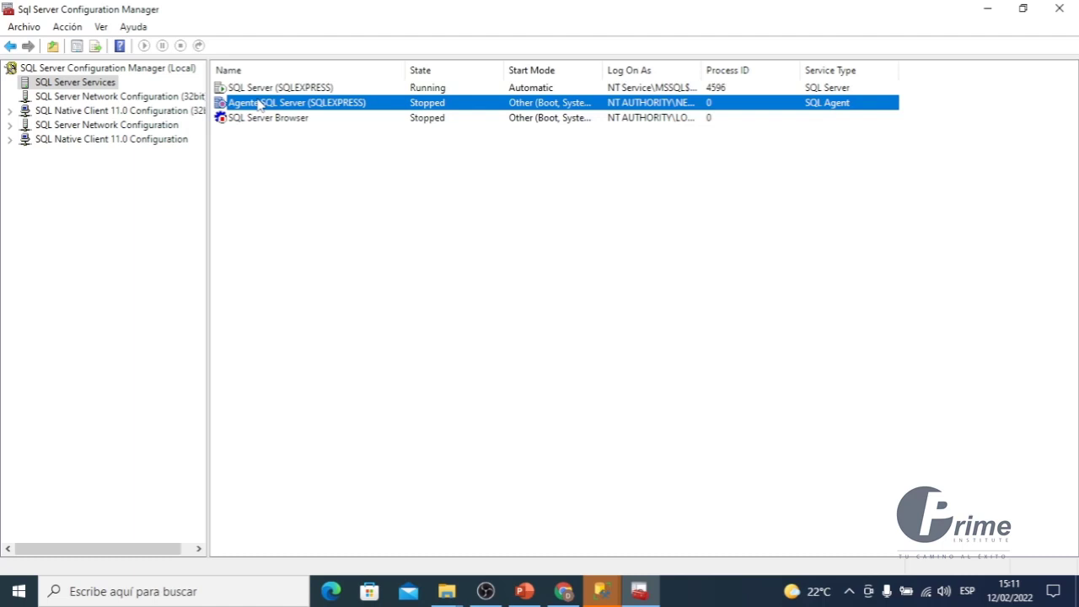
Switch to the PowerPoint presentation and display slide 17 about connecting to the database engine.
key(alt+Tab)
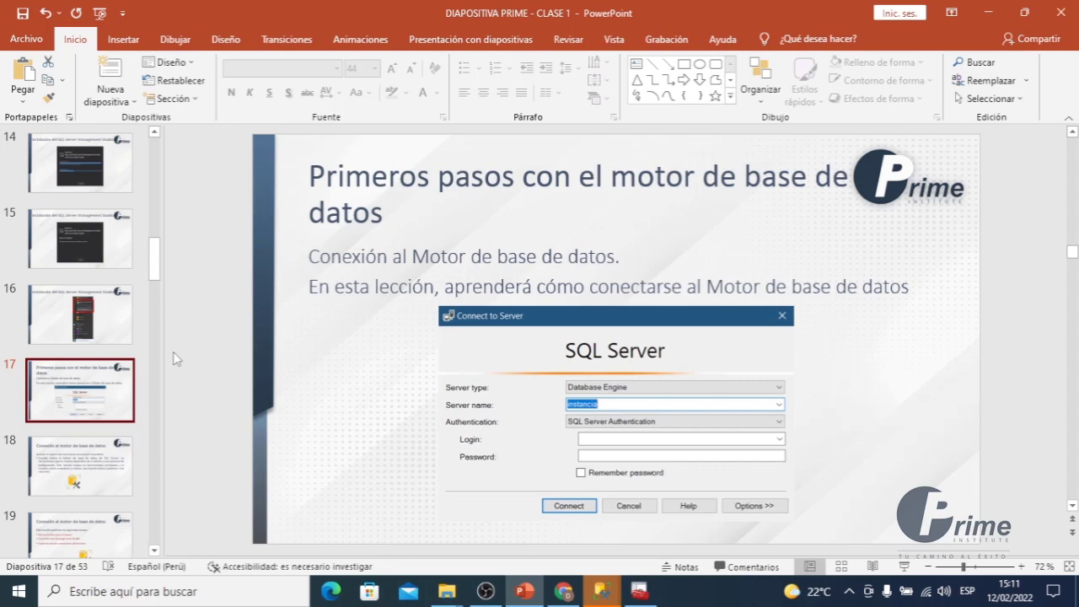
scroll(65, 377, down, 3)
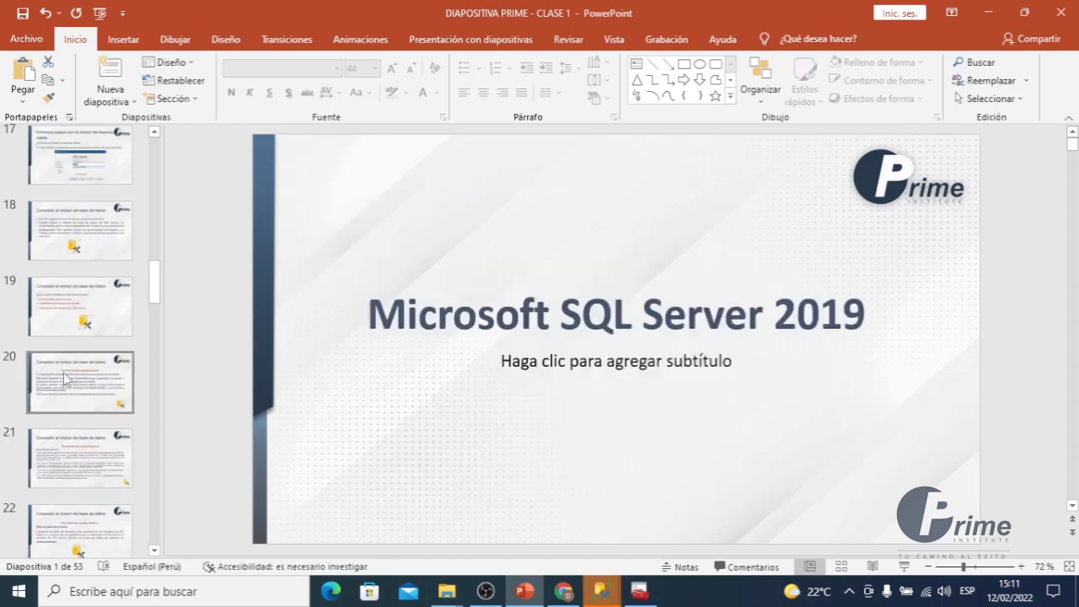
scroll(84, 295, up, 1)
click(121, 217)
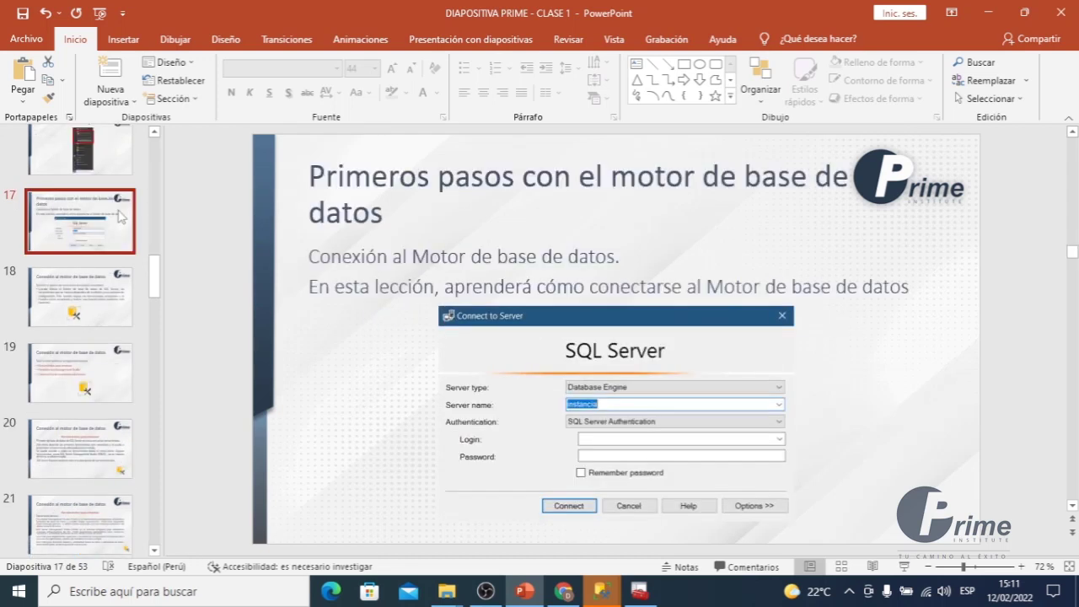
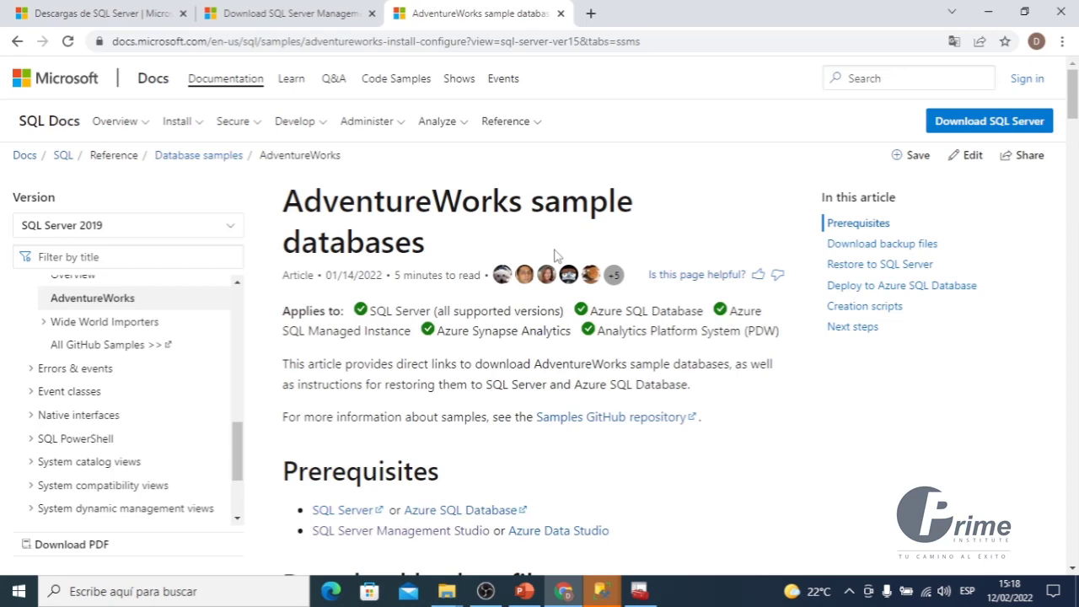
Review the prerequisites and the backup file downloads on the AdventureWorks sample databases page.
scroll(555, 255, down, 5)
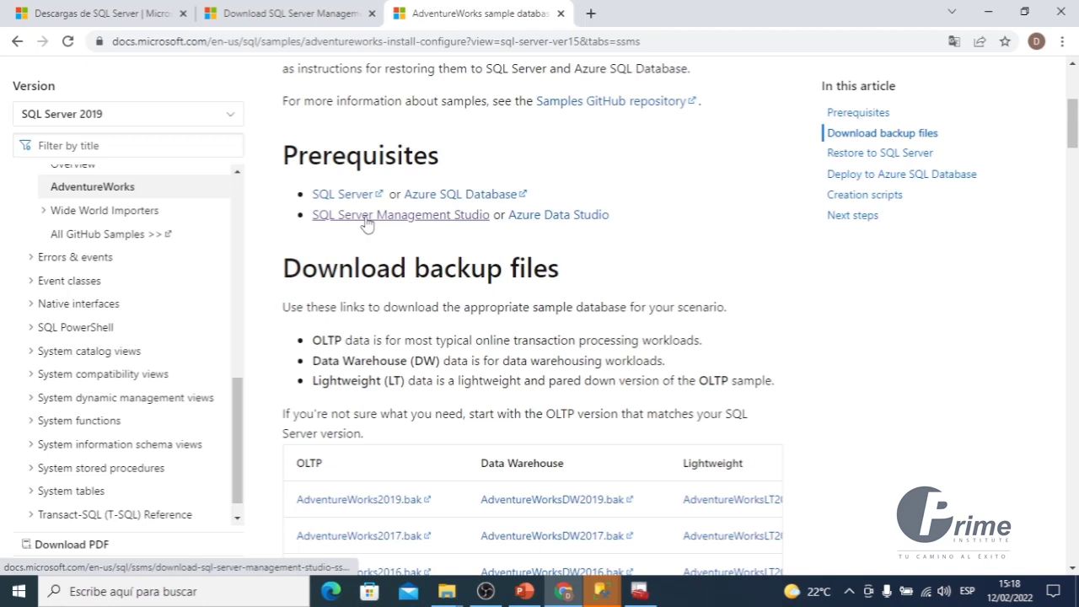
scroll(529, 529, down, 3)
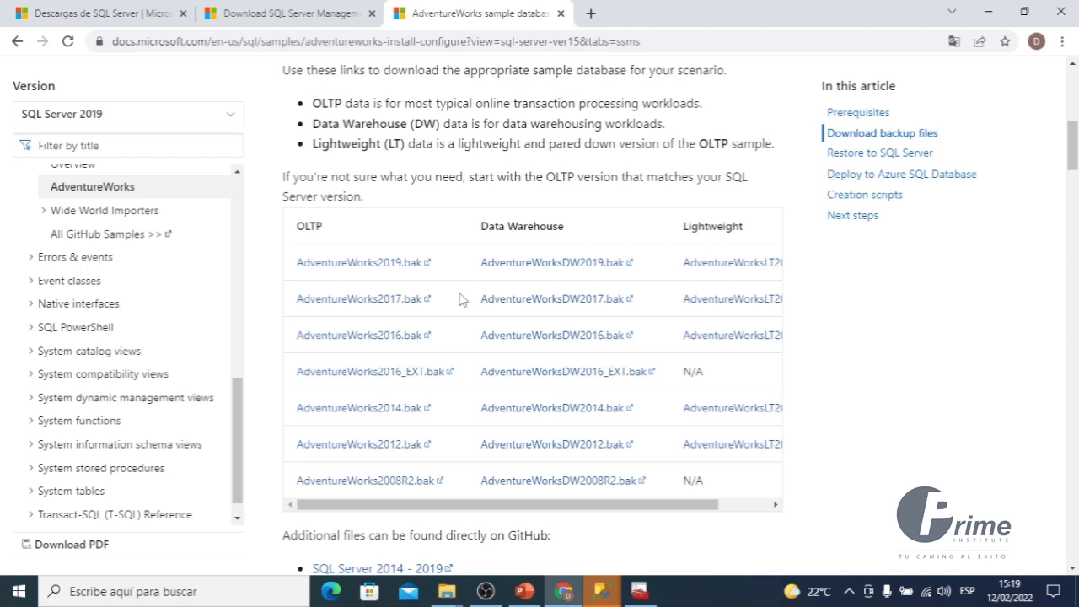
Switch to SQL Server Management Studio and close the extra unconnected window.
click(600, 590)
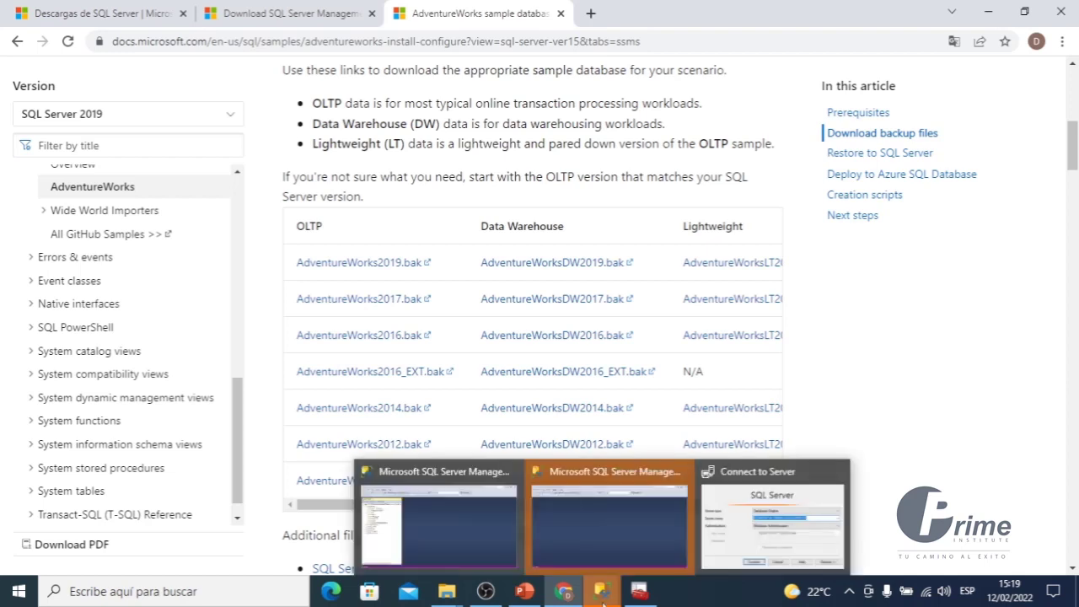
click(451, 526)
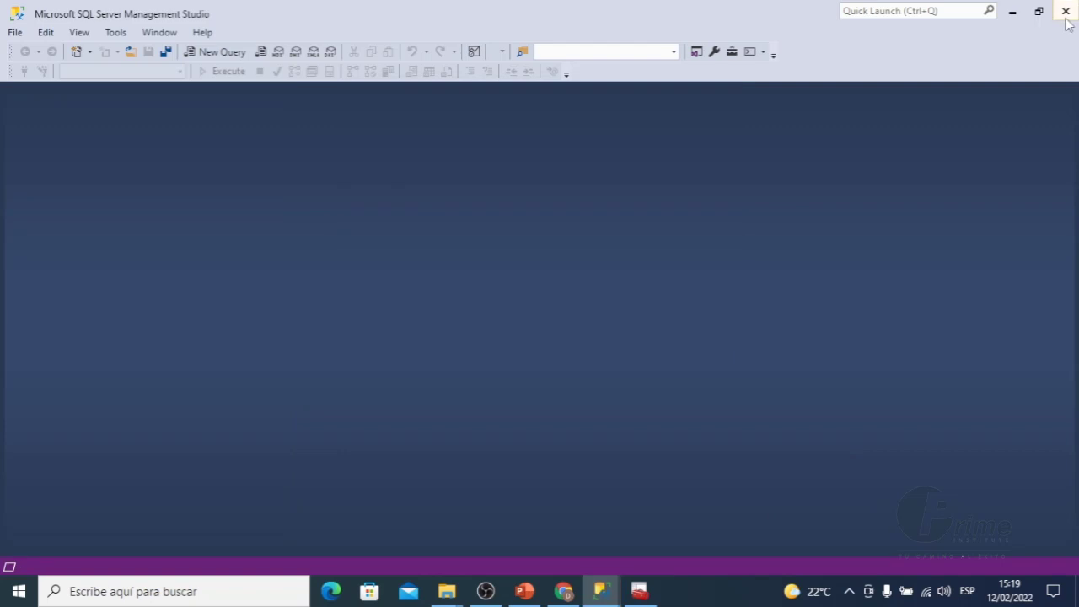
click(1066, 19)
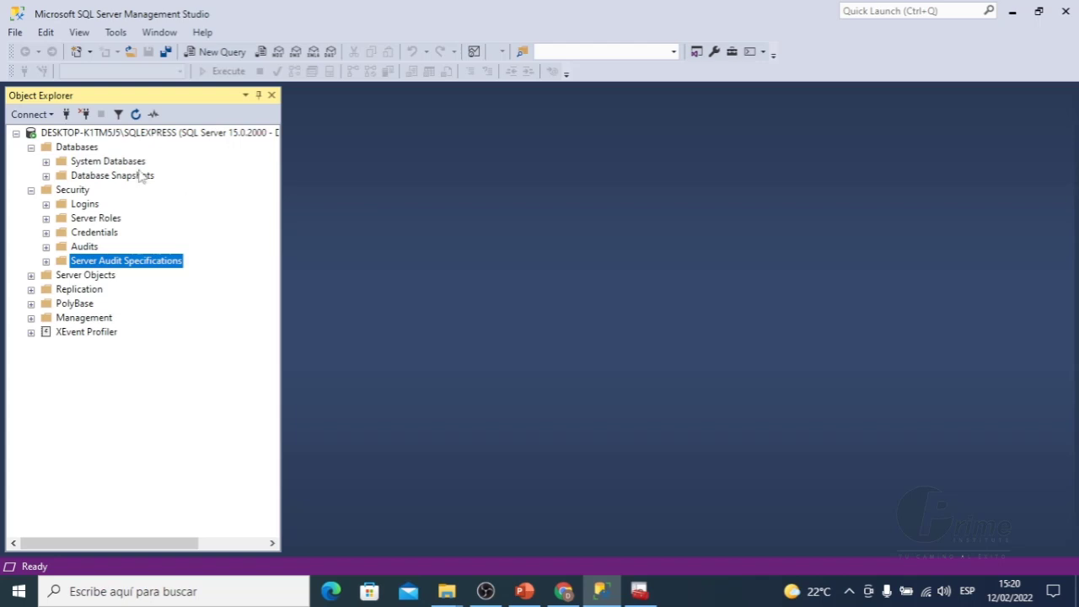
Look at the System Databases folder of the SQLEXPRESS server and select its parent Databases folder.
click(91, 148)
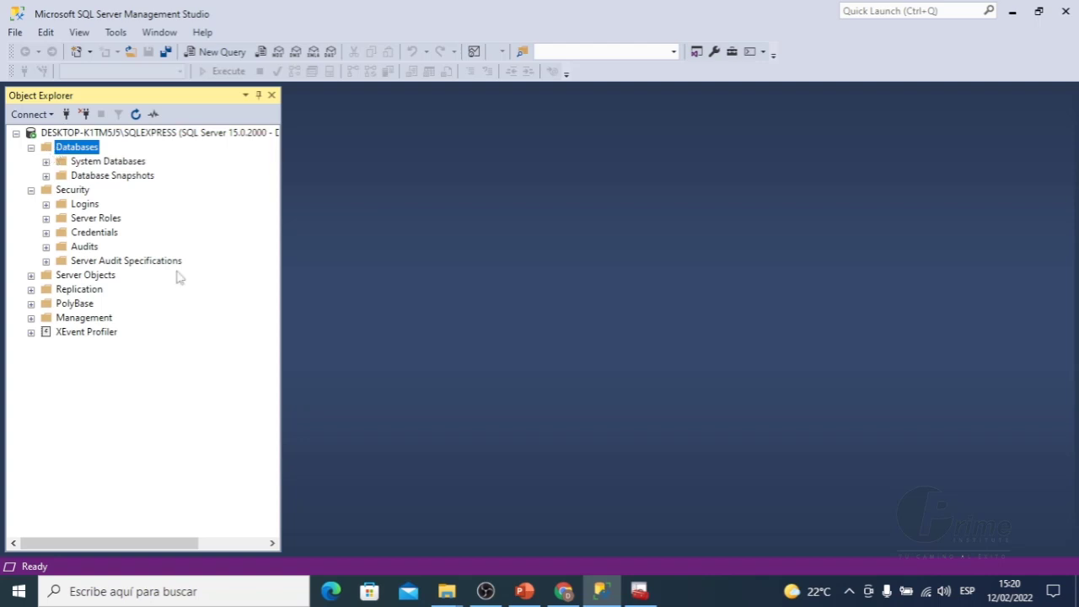
click(108, 161)
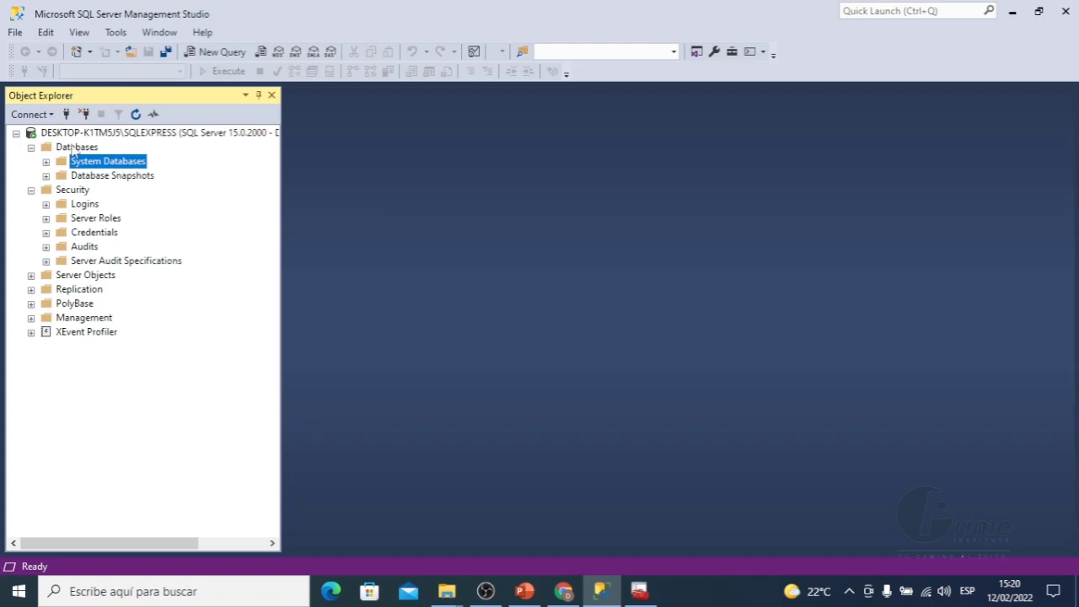
click(83, 150)
Check the AdventureWorks2019.bak file in the SQLBackup folder on drive D in File Explorer, and return to SQL Server Management Studio.
click(440, 588)
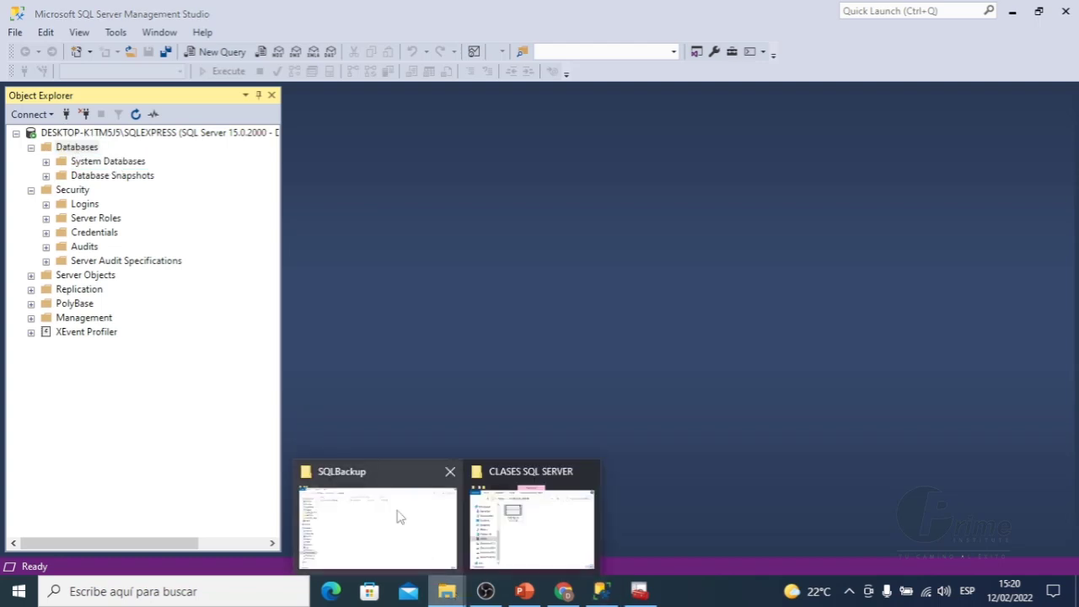
click(400, 517)
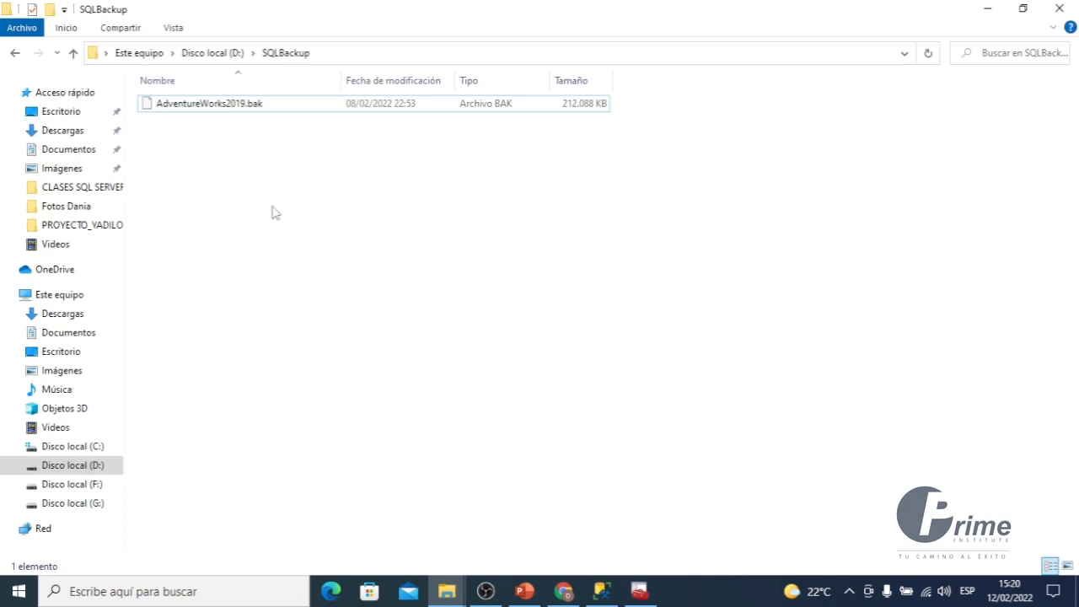
click(141, 108)
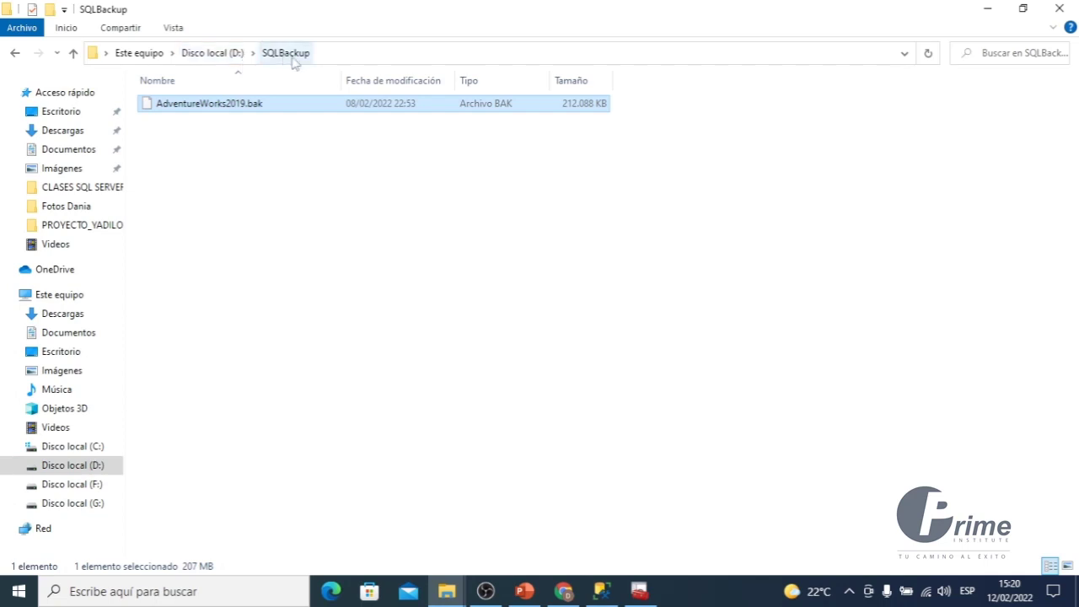
click(312, 152)
click(301, 110)
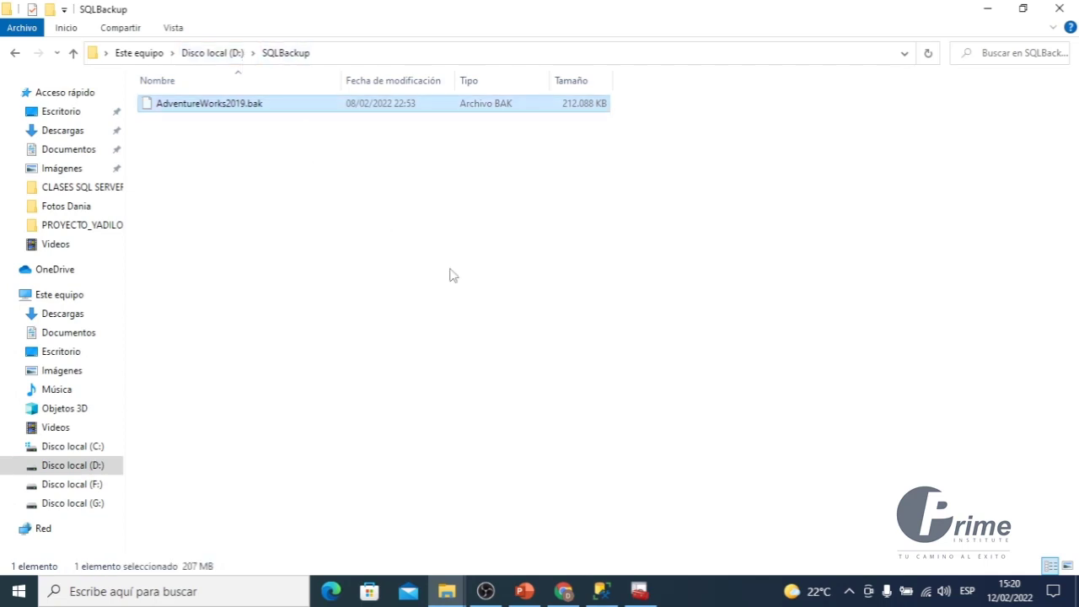
click(599, 593)
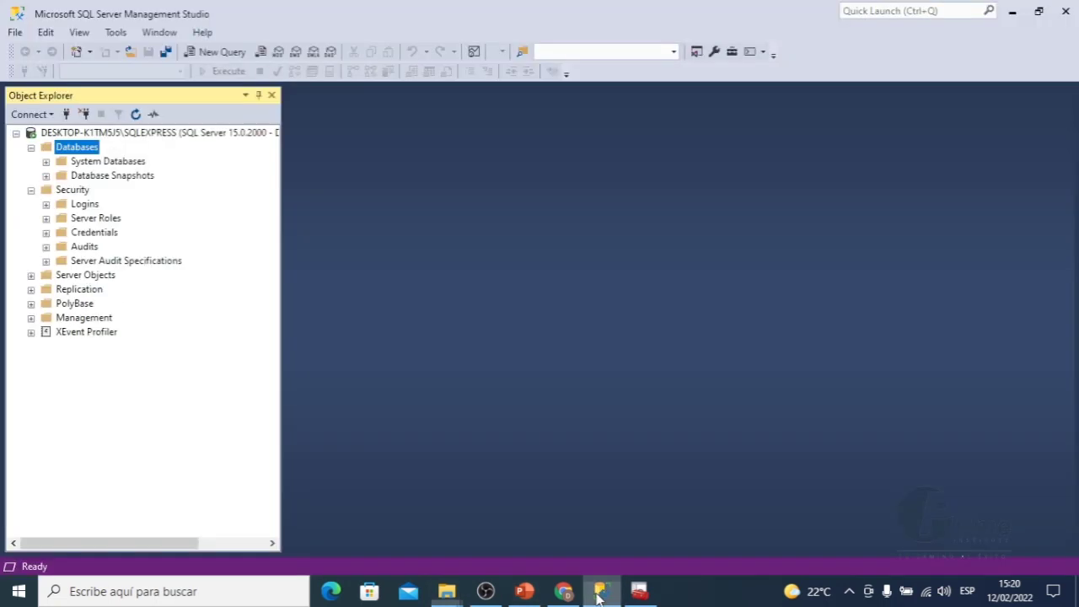
Start a database restore from the Databases folder and set the restore source to a device.
right_click(80, 150)
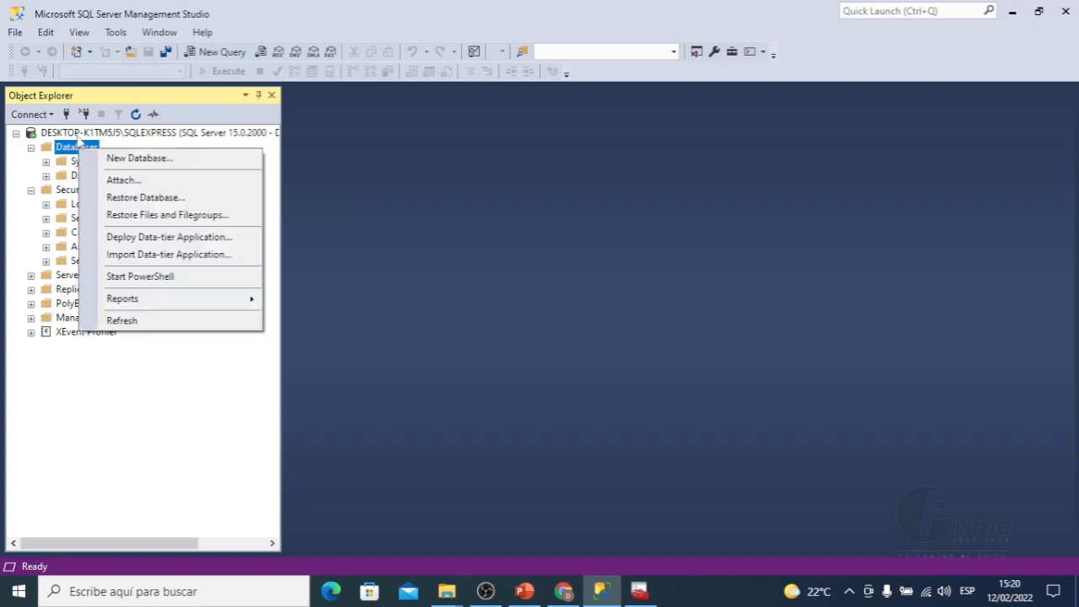
click(100, 136)
click(85, 149)
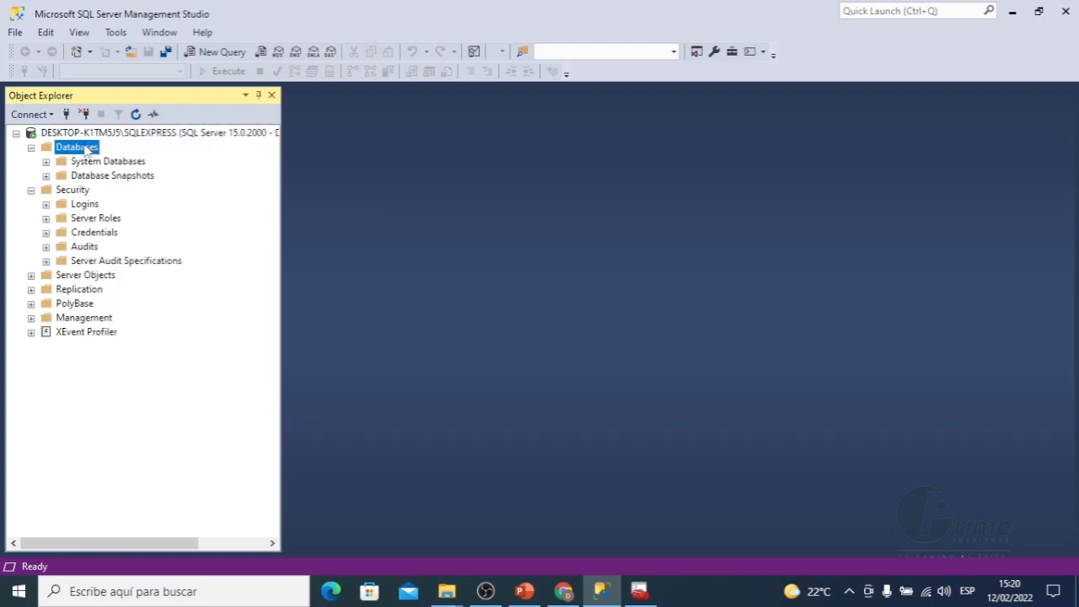
right_click(85, 149)
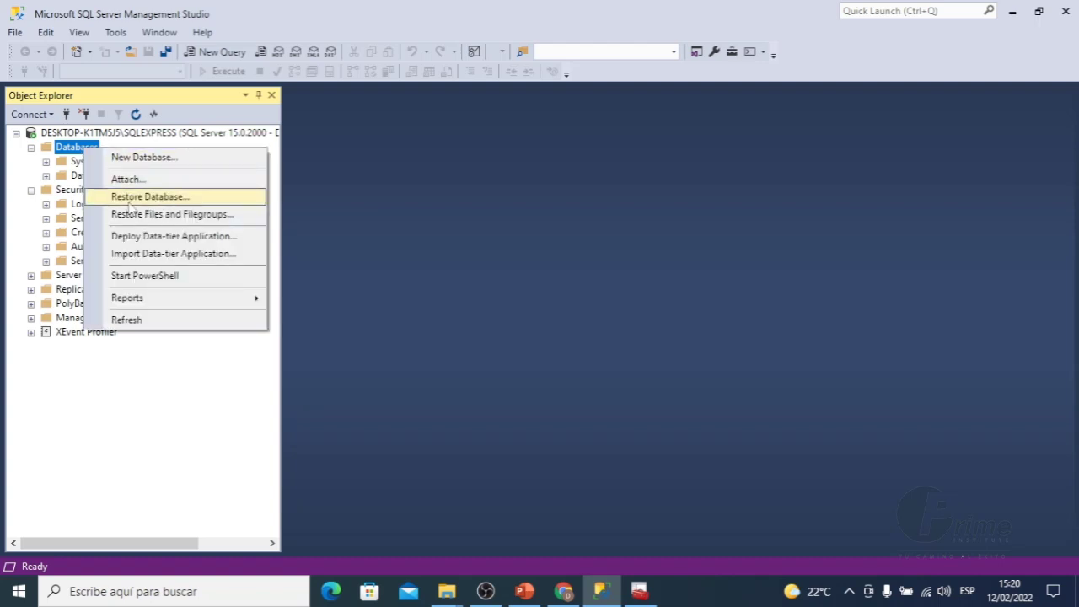
click(187, 200)
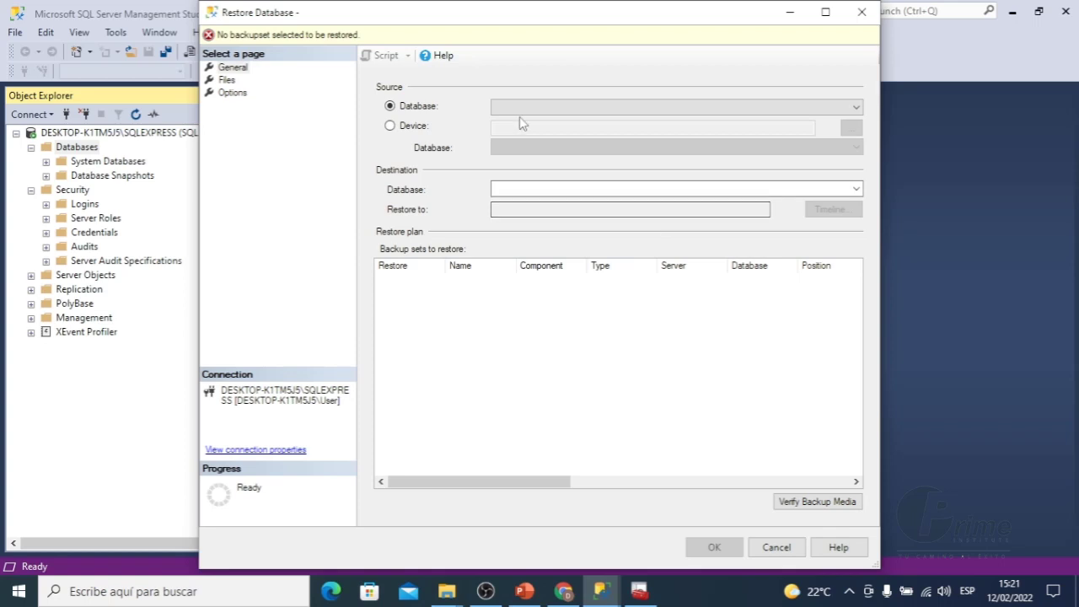
click(392, 129)
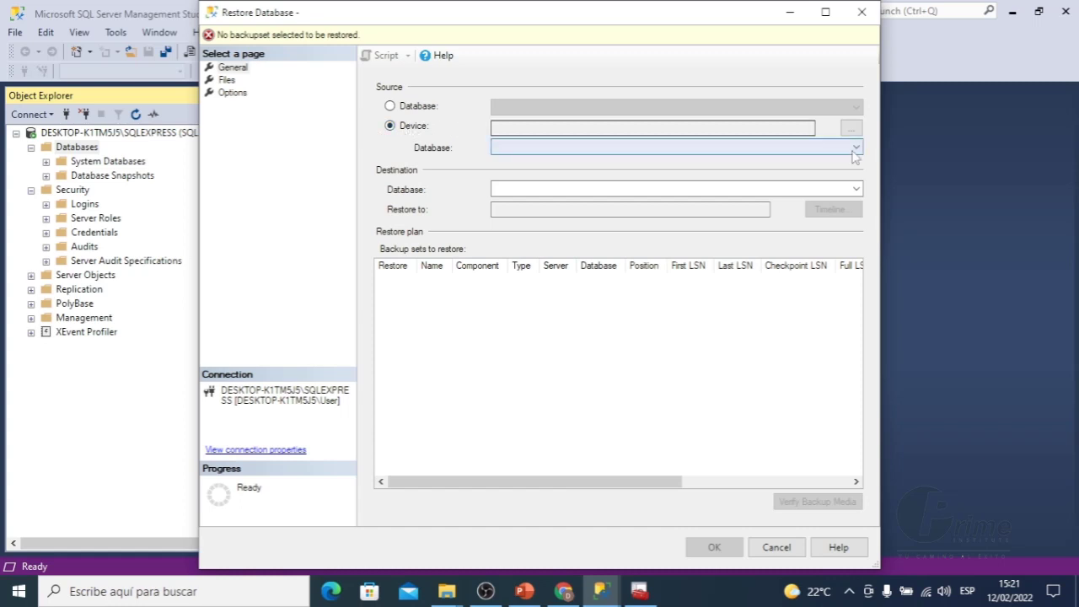
Add a backup file as restore media, browsing to D:\SQLBackup and selecting AdventureWorks2019.bak.
click(850, 128)
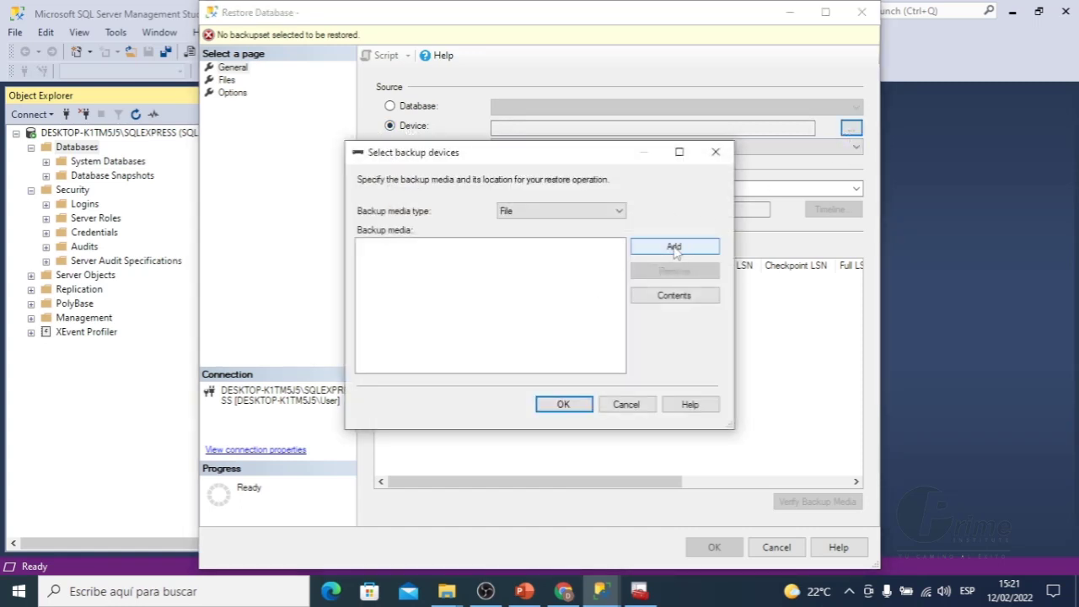
click(674, 248)
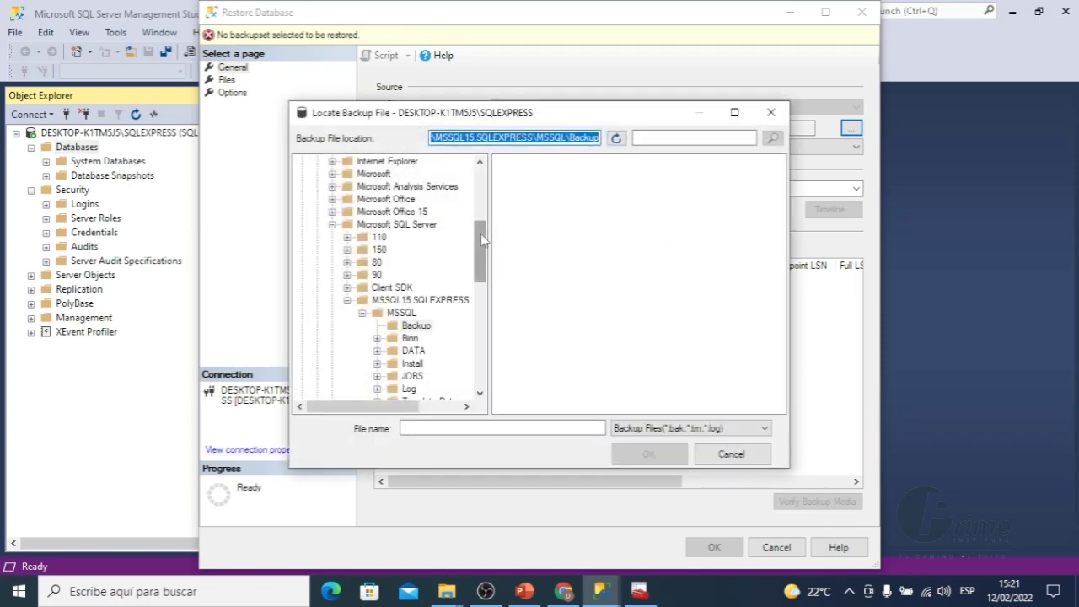
drag(482, 240, 482, 180)
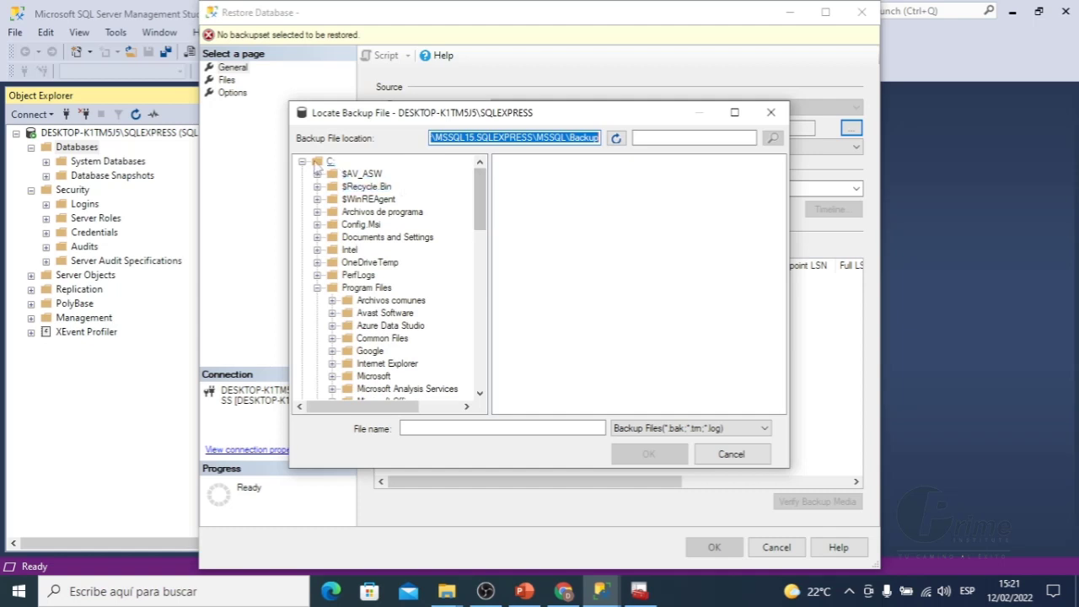
click(303, 161)
click(303, 174)
click(330, 161)
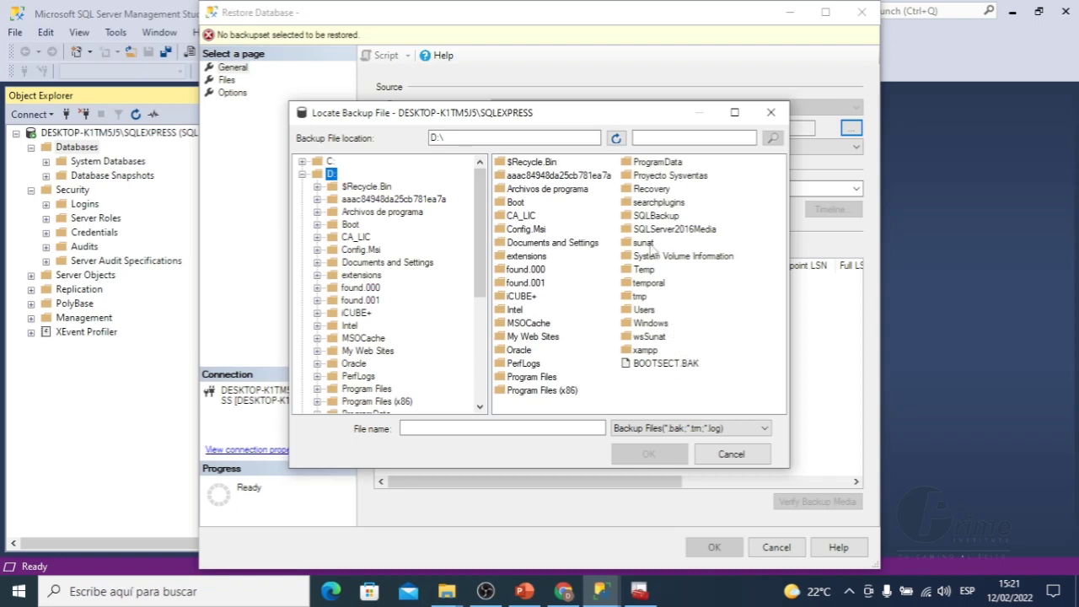
double_click(650, 217)
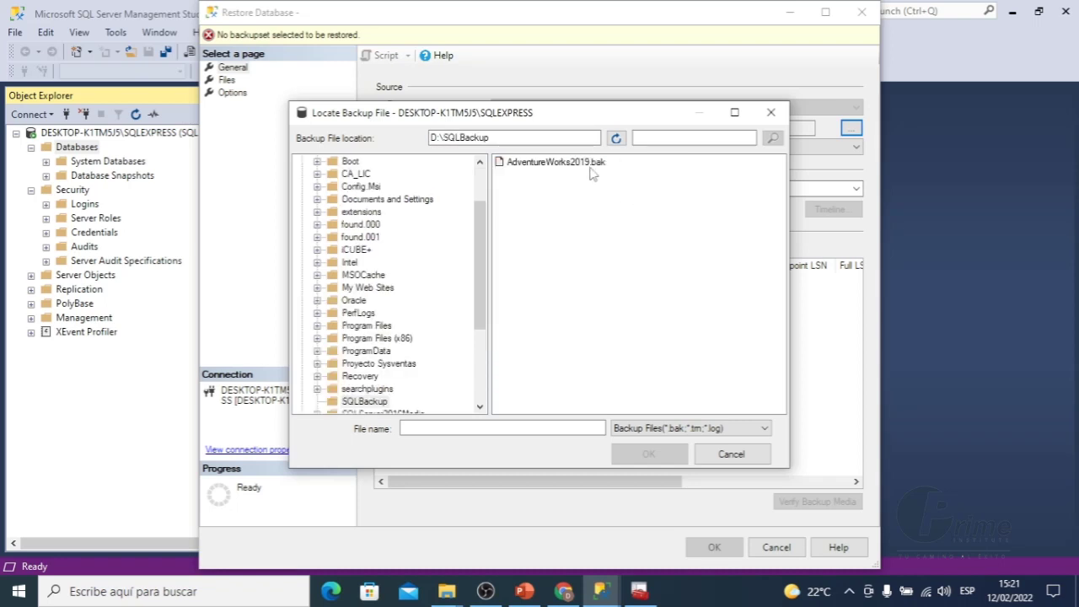
click(561, 165)
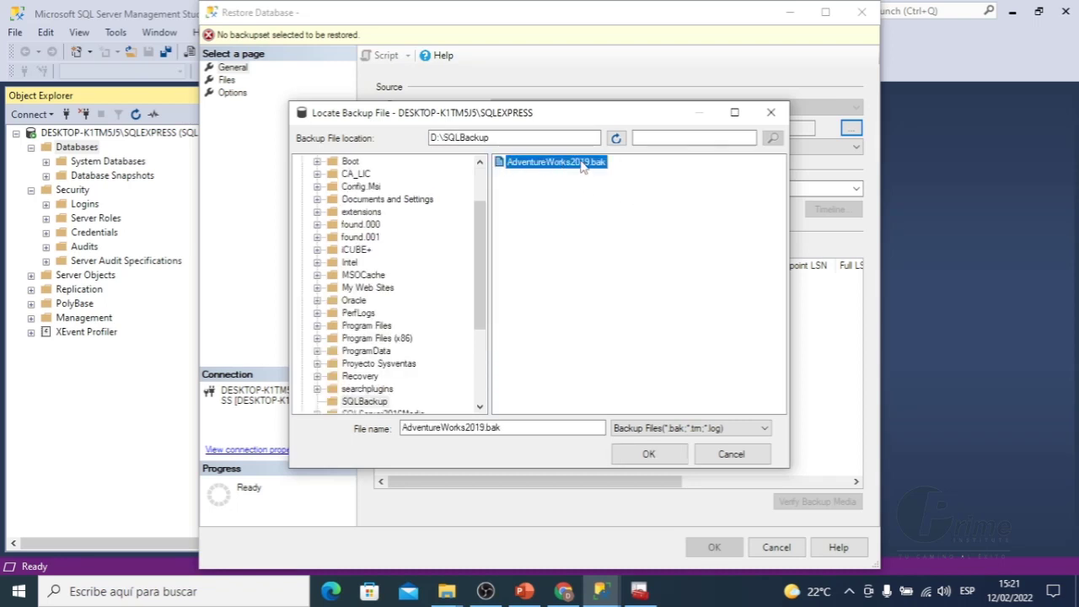
Compare the selection with the SQLBackup folder in File Explorer, and return to the backup file selection.
click(449, 595)
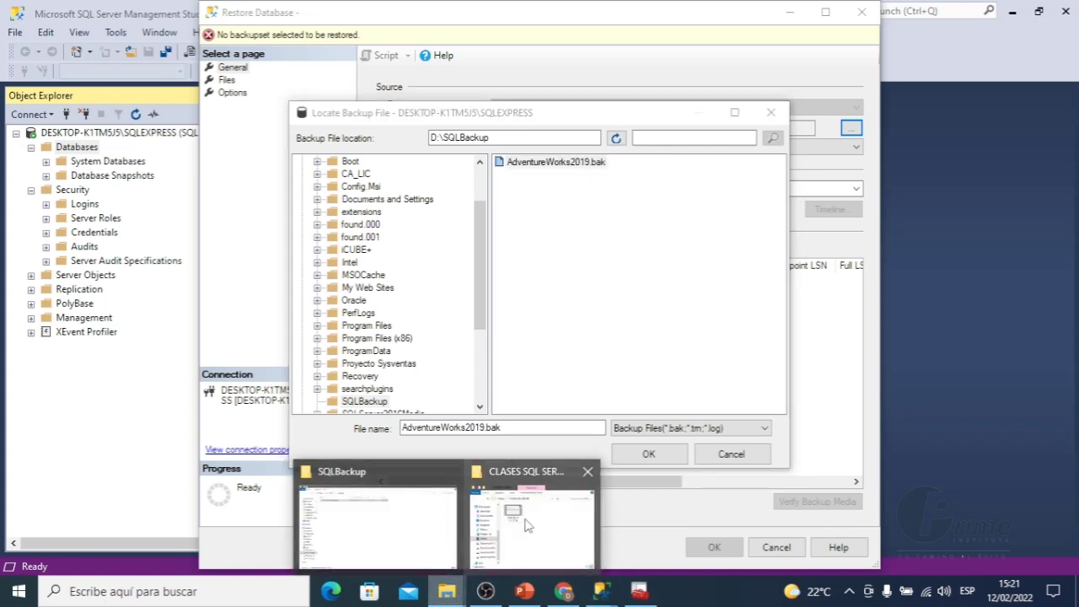
click(381, 524)
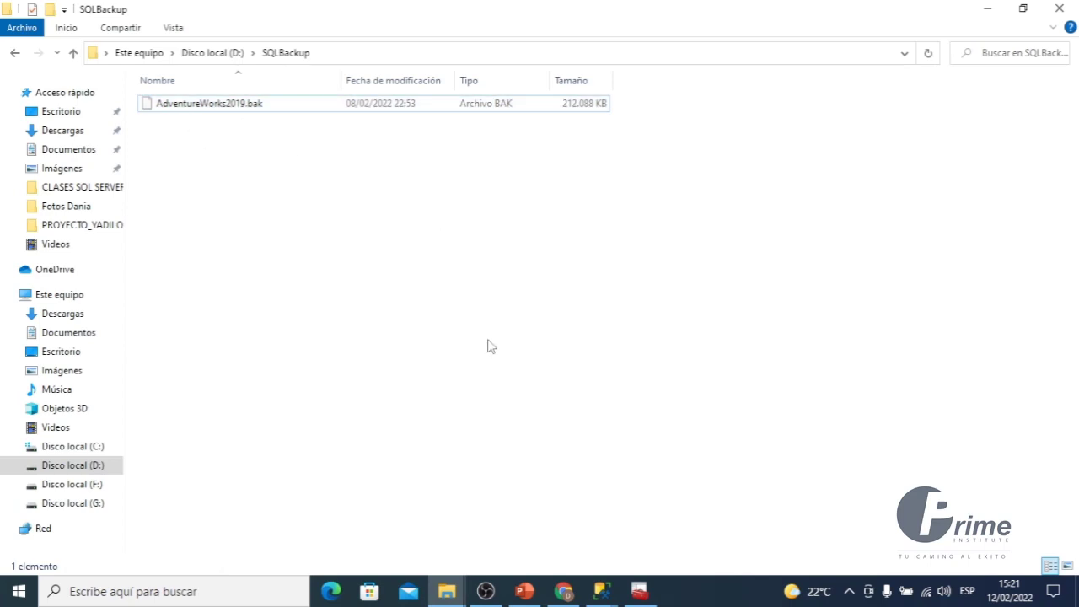
click(986, 9)
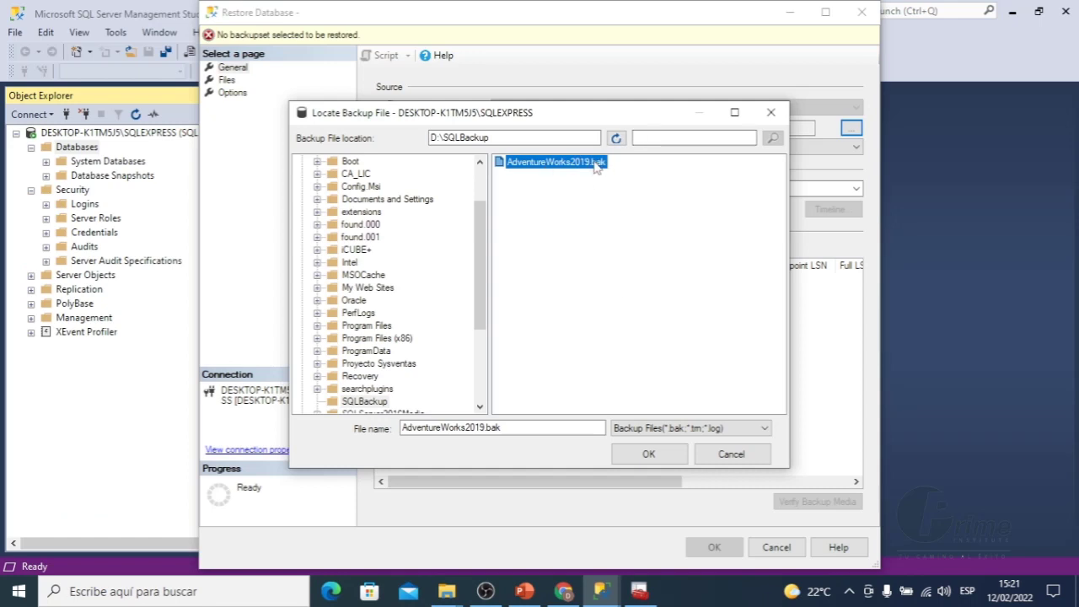
Accept AdventureWorks2019.bak as the backup file and confirm it as the restore's backup device.
click(649, 455)
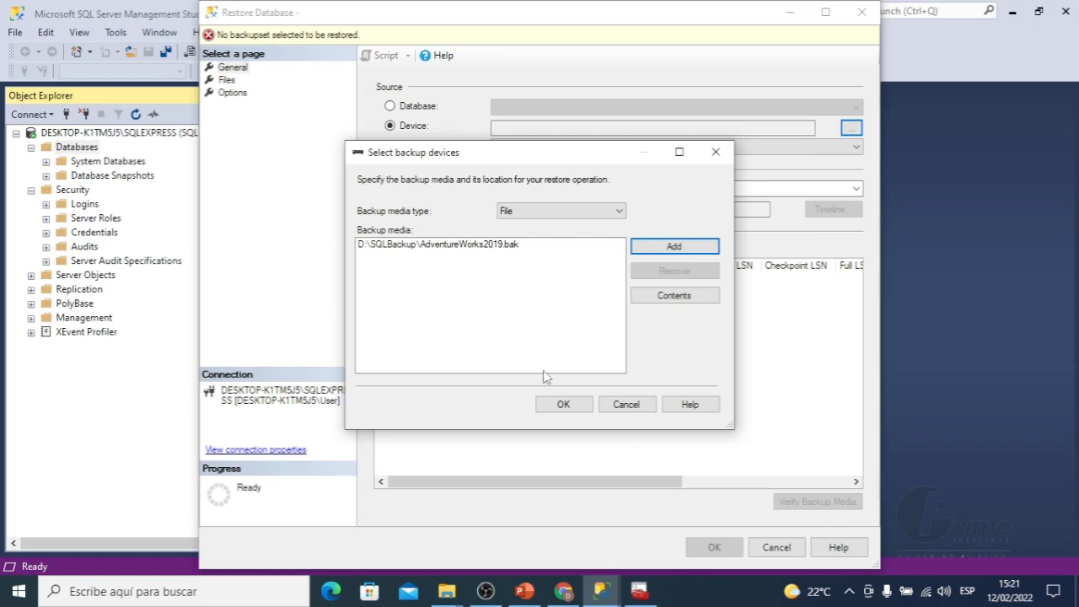
click(459, 246)
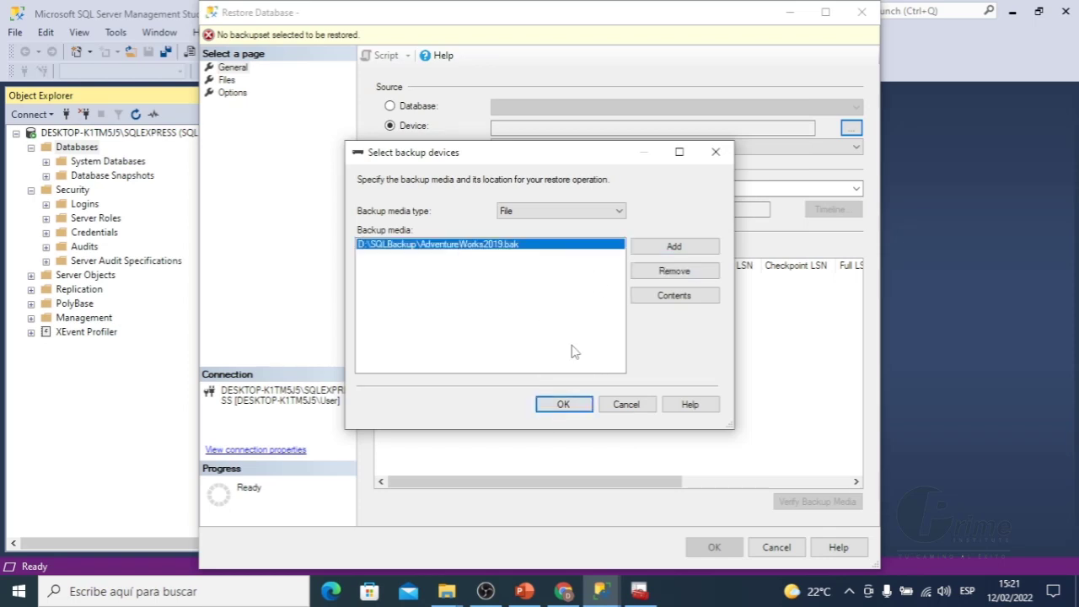
click(572, 411)
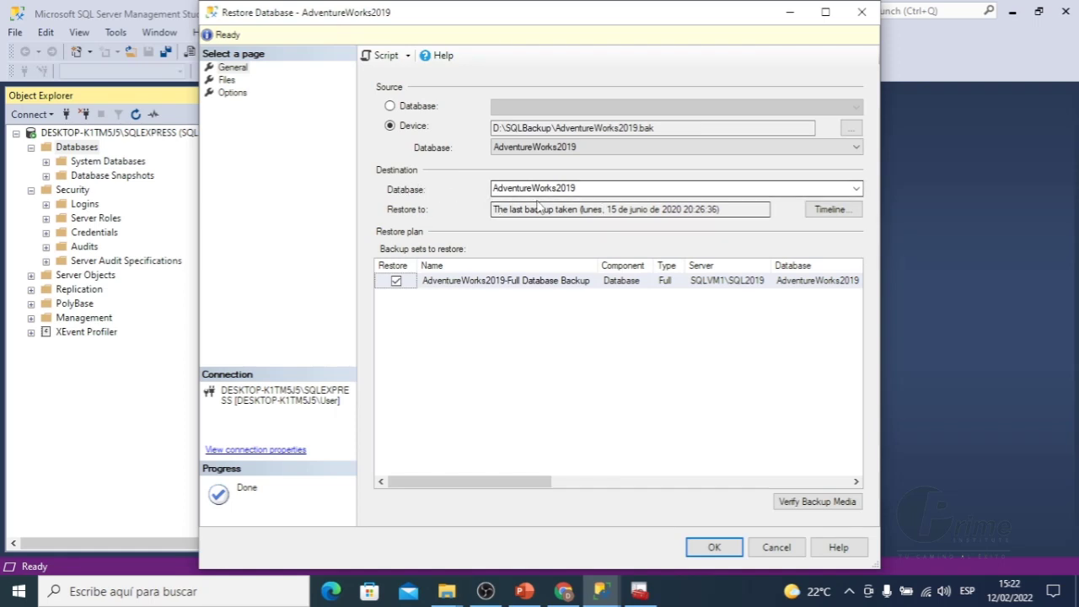
Keep AdventureWorks2019 as the destination database name, run the restore and dismiss the completion message.
click(628, 190)
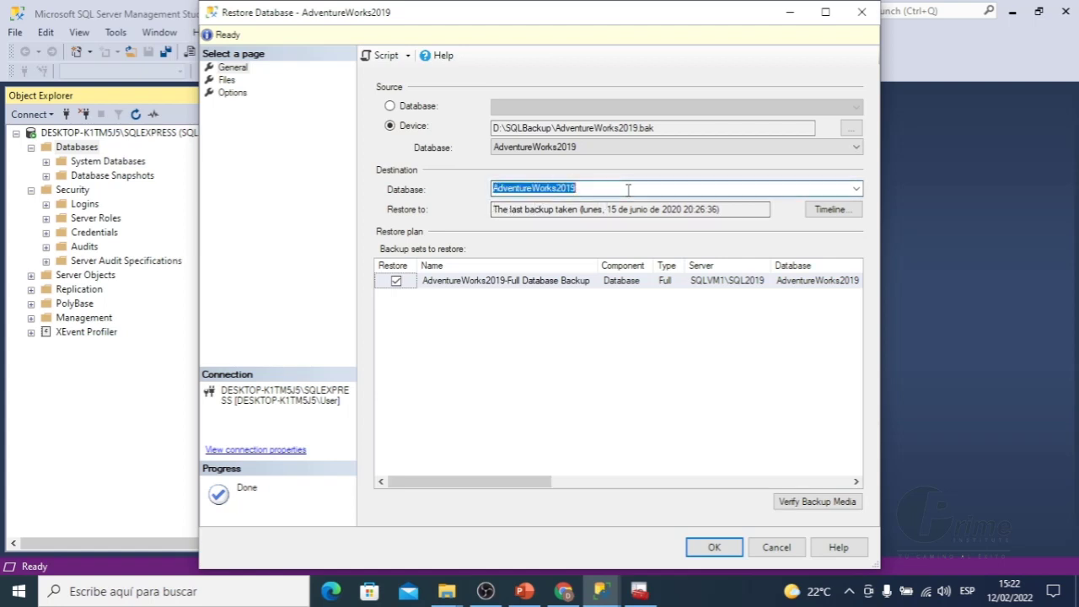
click(587, 190)
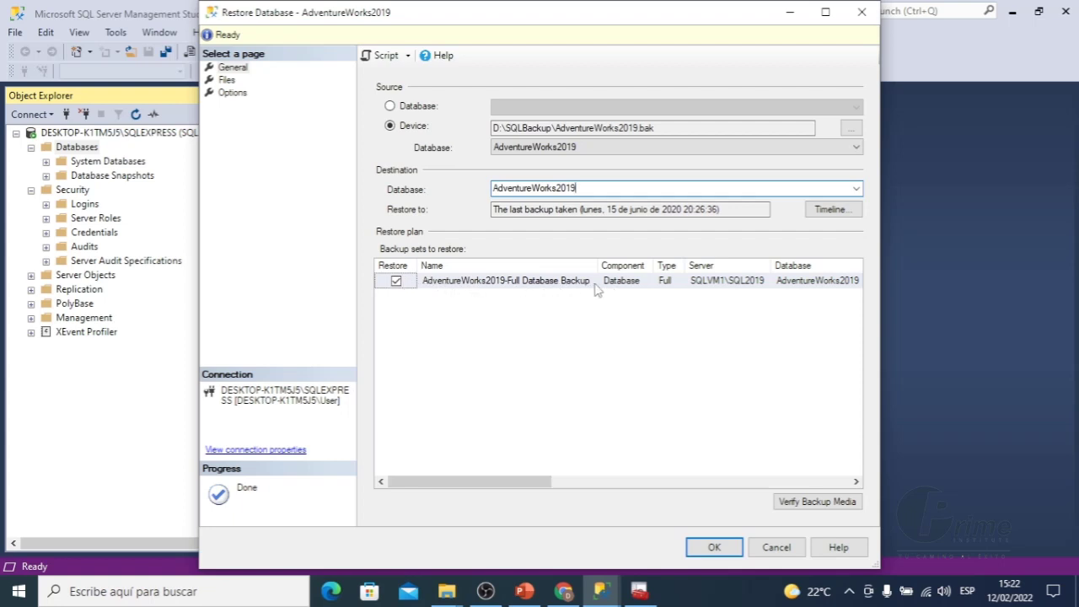
click(714, 547)
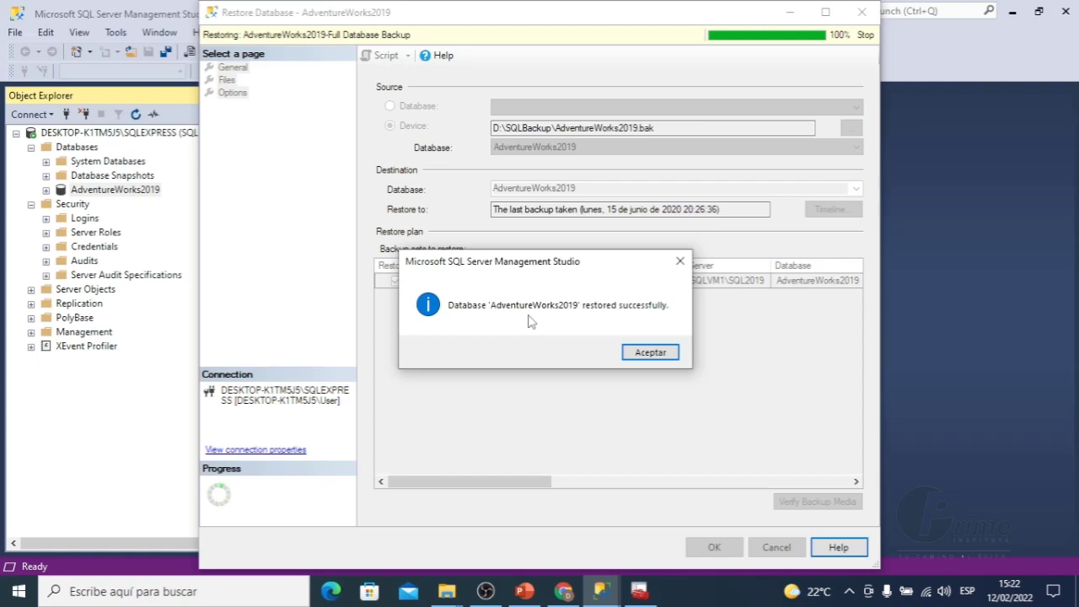
click(650, 353)
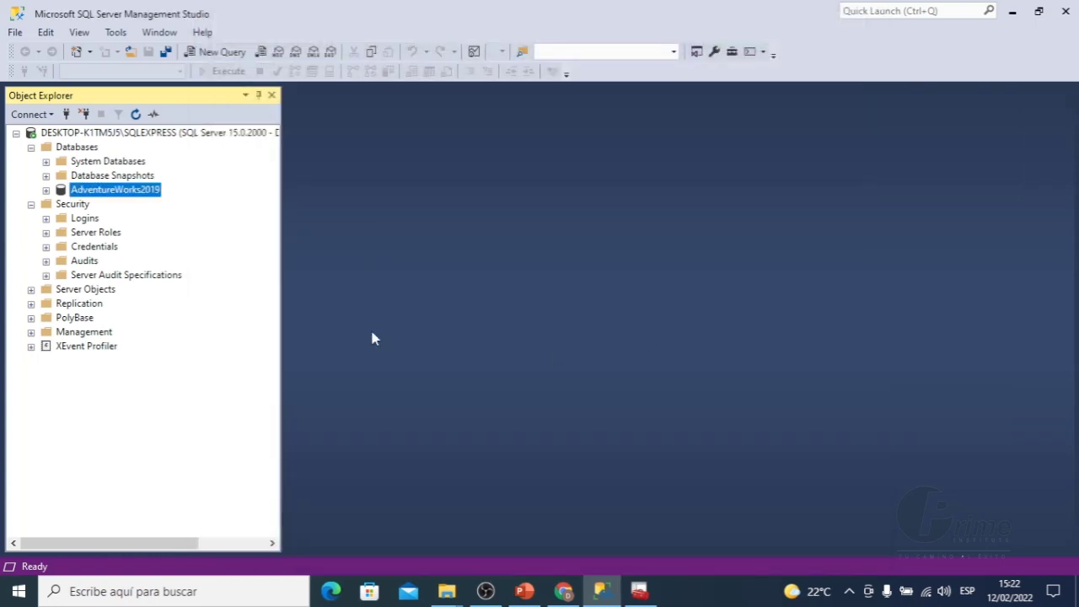
Collapse the server's Security folder in the object tree and select the AdventureWorks2019 database.
click(87, 150)
click(31, 204)
click(115, 190)
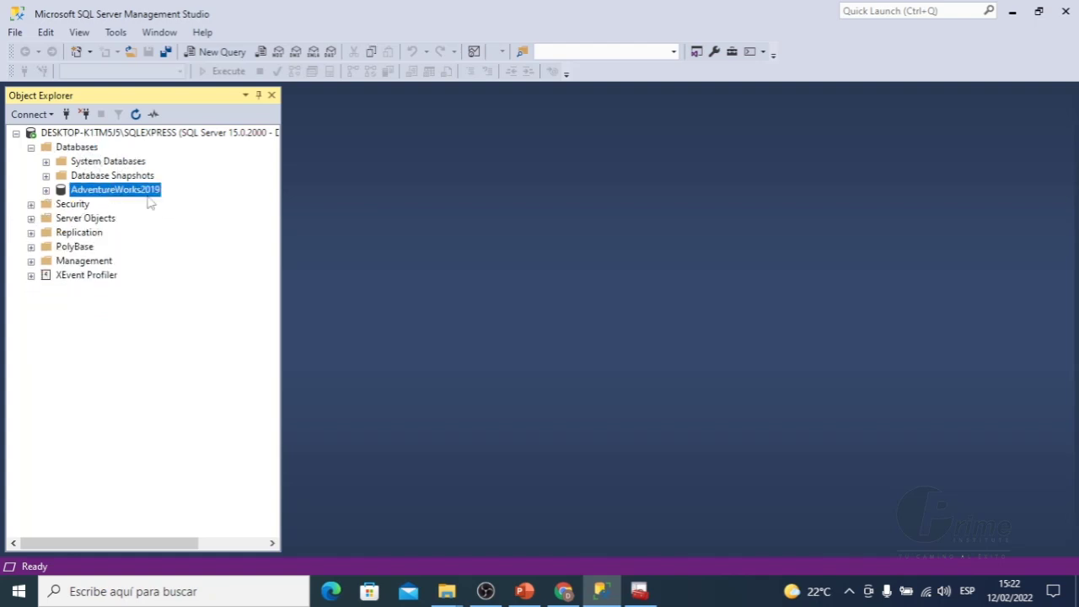
Expand the AdventureWorks2019 database, look through the list in its Tables folder, and collapse that folder.
click(46, 191)
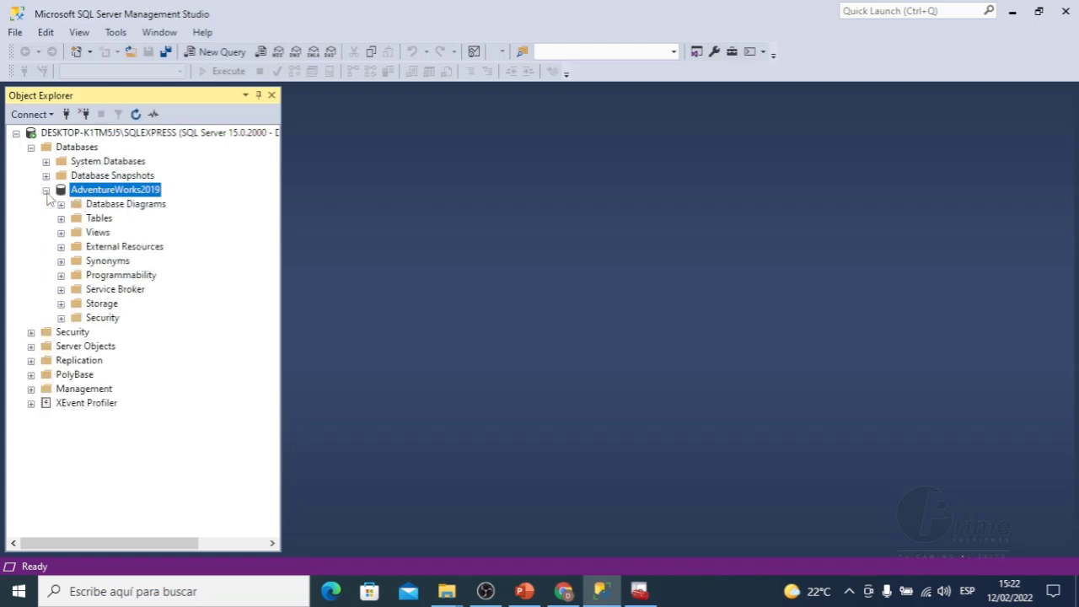
click(45, 191)
click(46, 191)
click(60, 218)
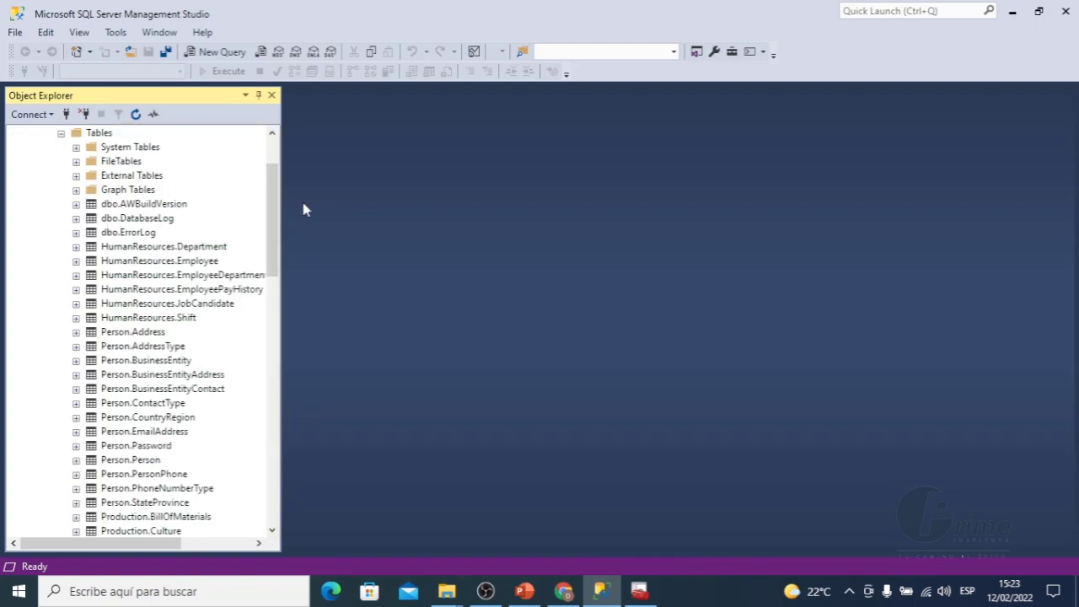
drag(273, 198, 178, 190)
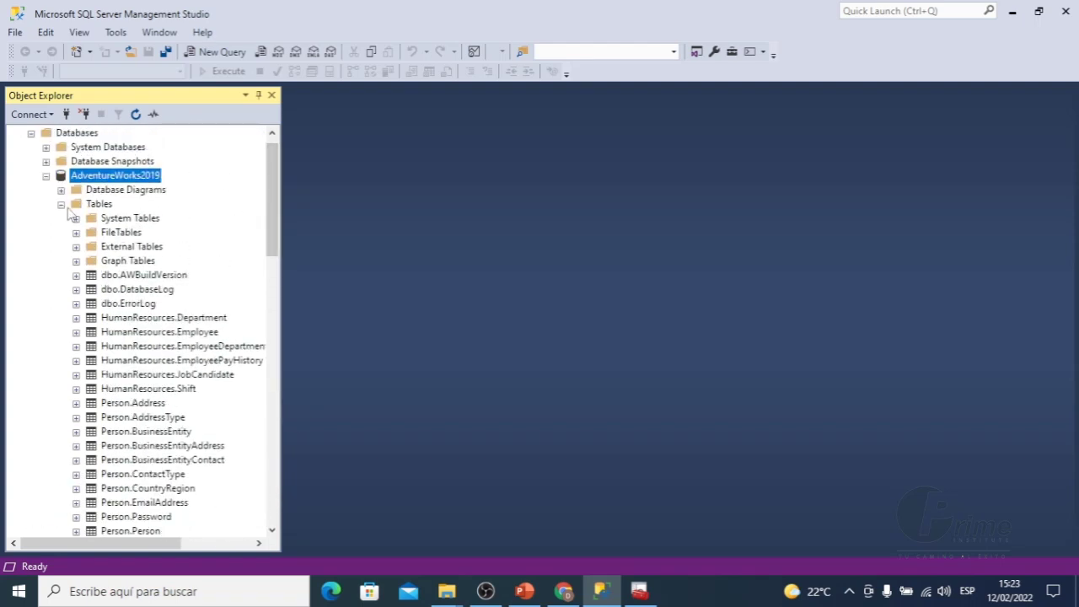
click(61, 205)
Look through the views in the AdventureWorks2019 Views folder and collapse it again.
click(61, 232)
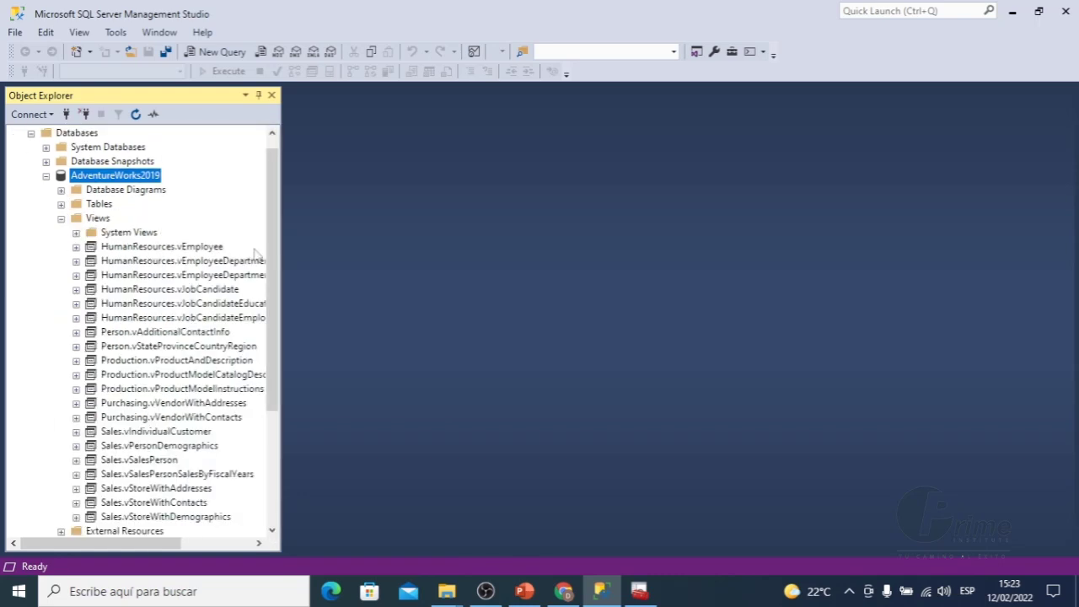
drag(273, 242, 274, 262)
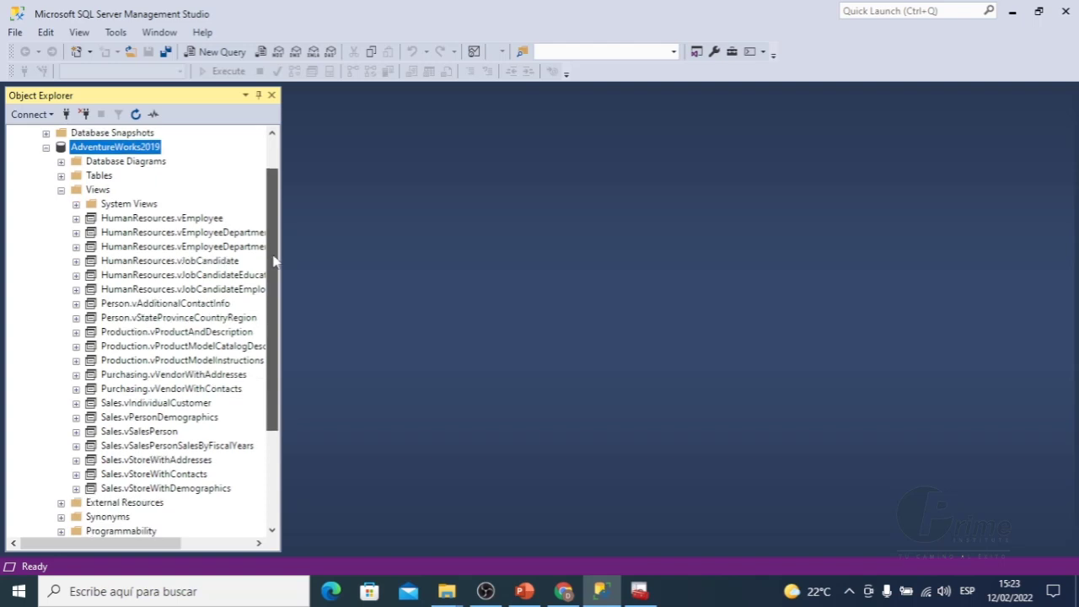
click(60, 190)
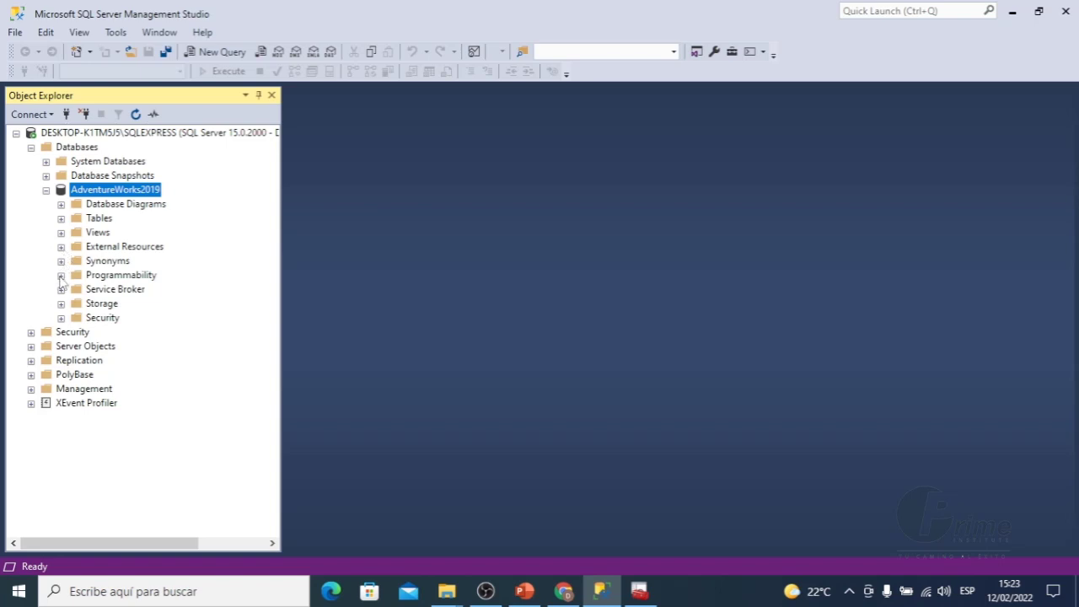
Inspect the stored procedures and functions under Programmability in AdventureWorks2019, and collapse the whole database node.
click(61, 274)
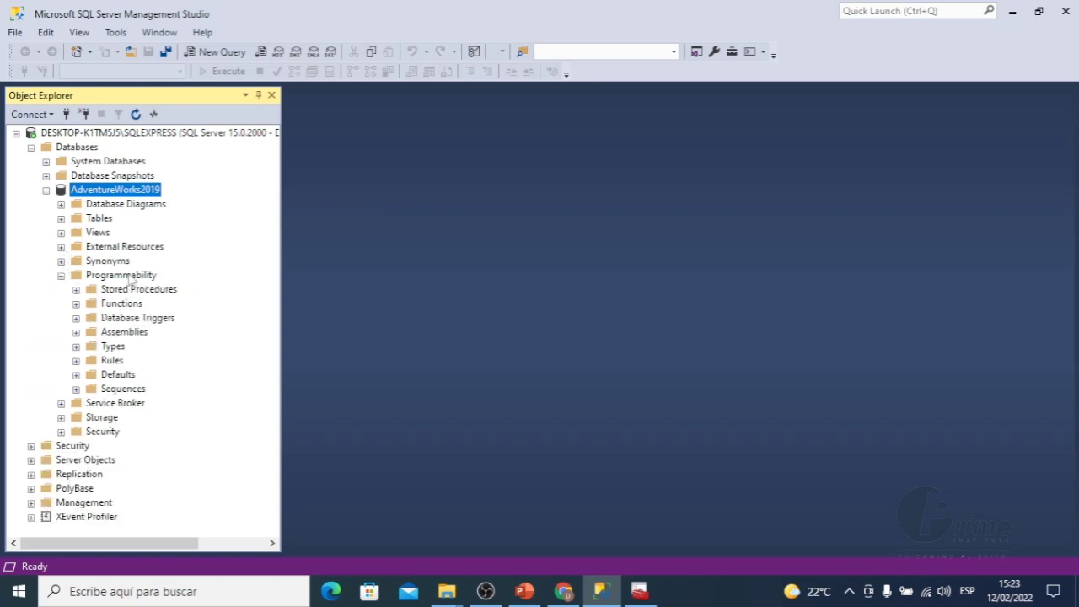
click(128, 276)
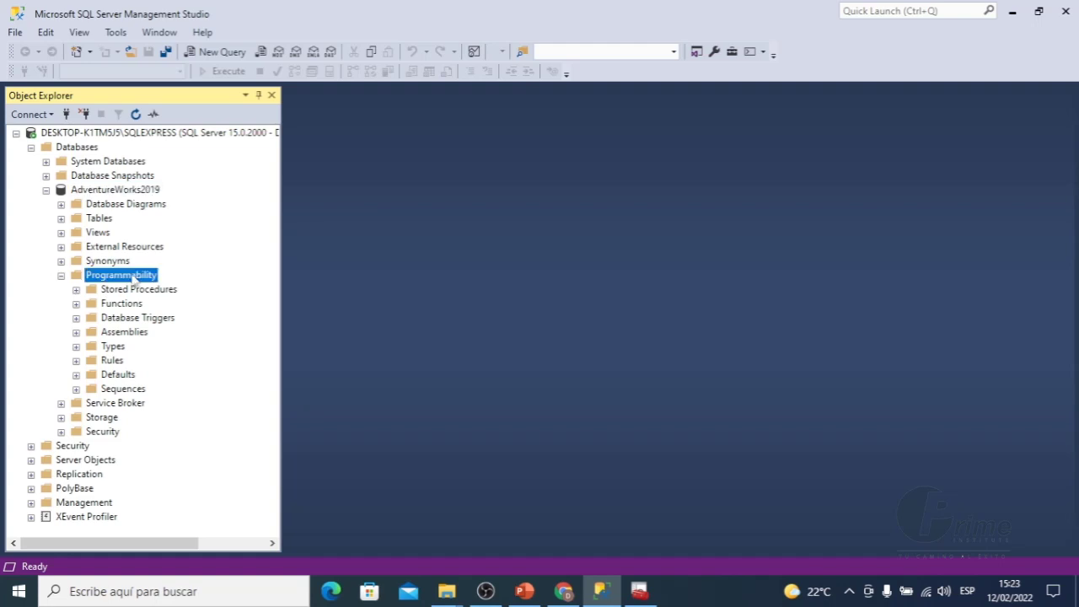
click(76, 290)
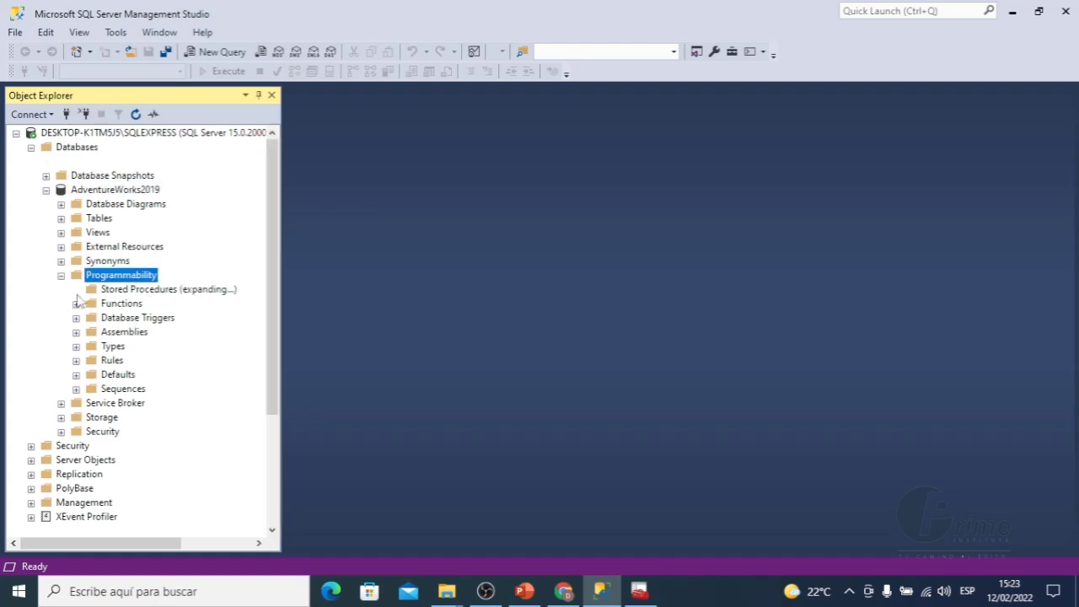
click(76, 290)
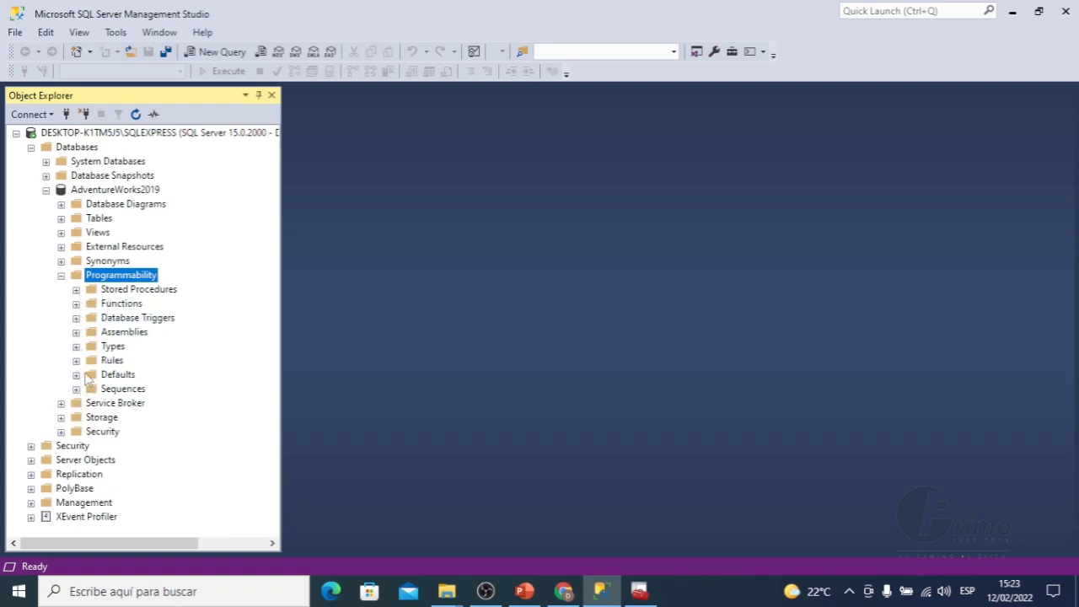
click(76, 303)
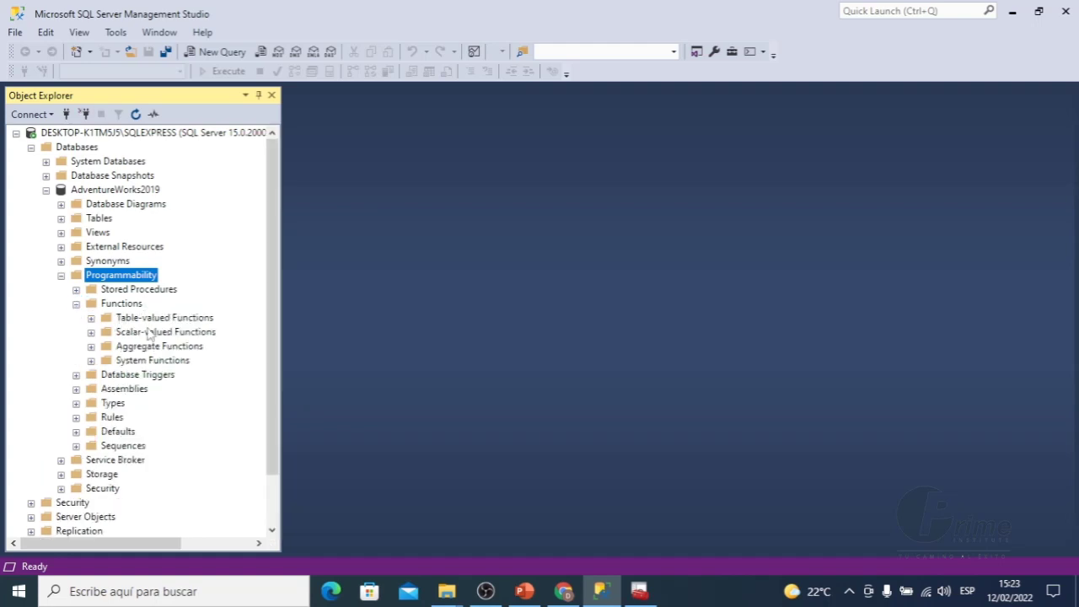
click(77, 305)
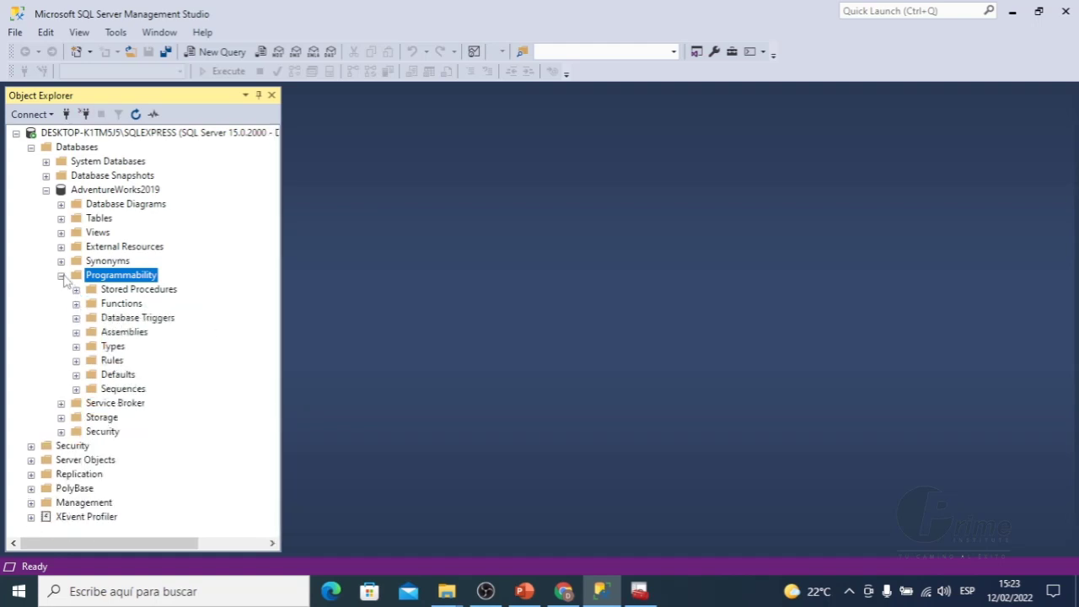
click(61, 274)
click(46, 191)
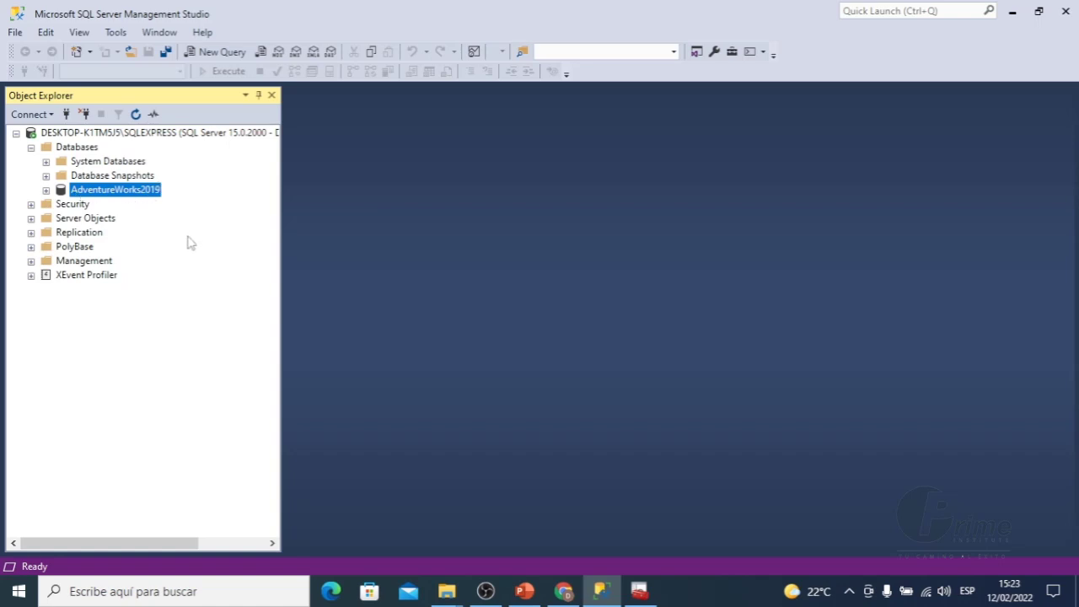
Try to open the Database Diagrams folder of AdventureWorks2019, dismiss the message, and collapse the database node.
click(46, 190)
click(61, 205)
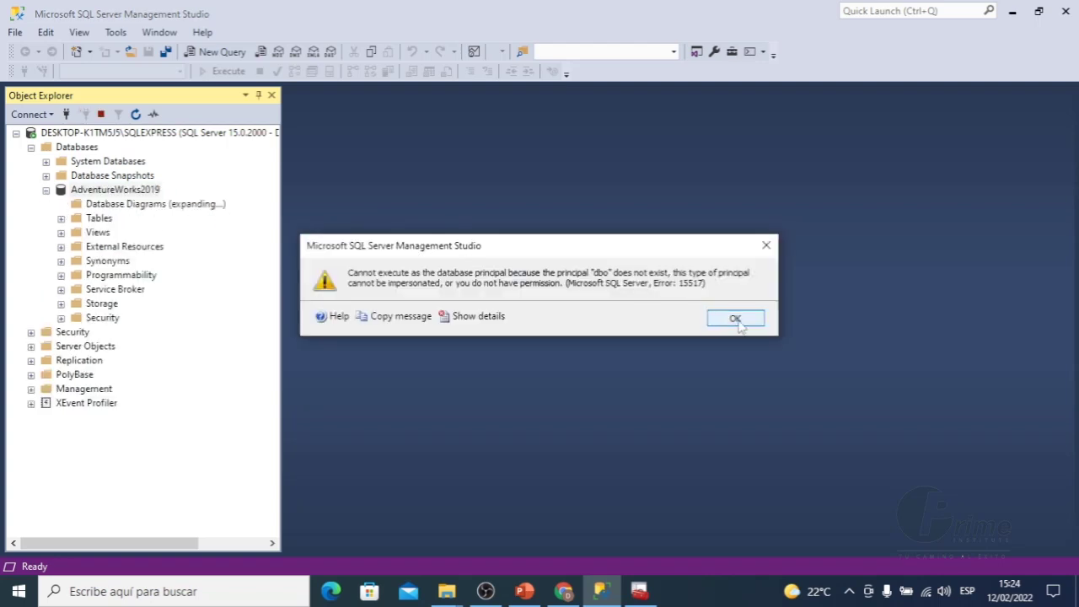
click(725, 323)
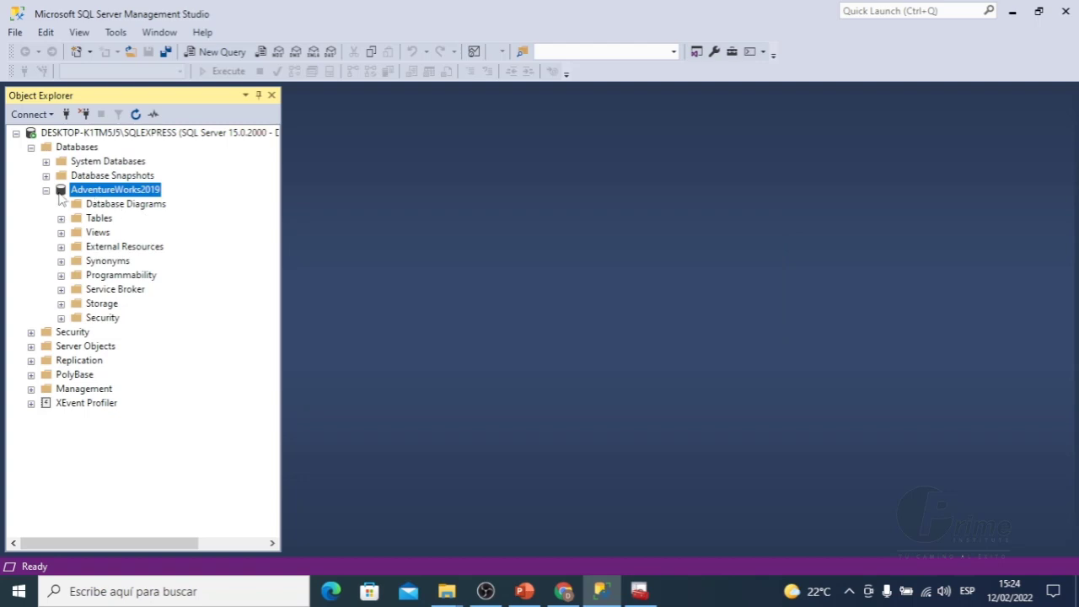
click(46, 191)
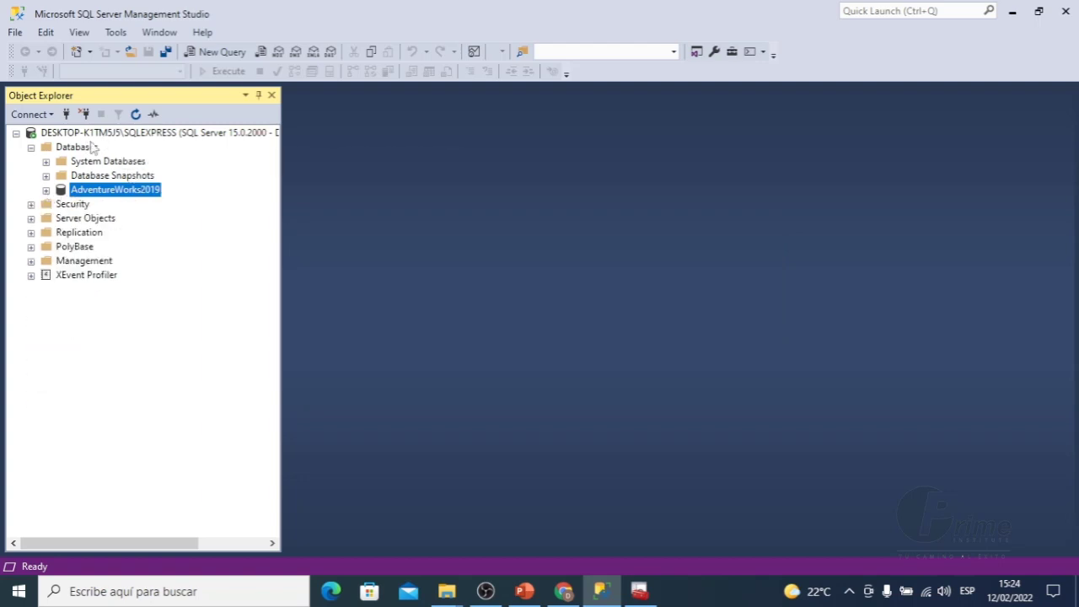
Switch to PowerPoint, present the slides from "Descargar AdventureWorks" through the additional connection authorization slides, and end the slide show.
click(600, 591)
click(525, 592)
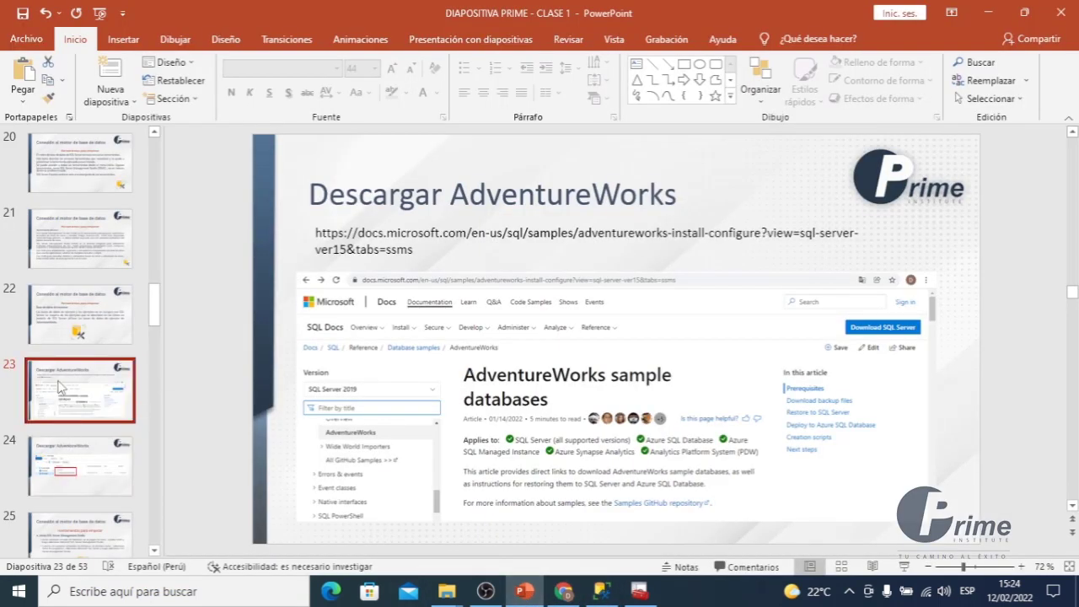
key(shift+F5)
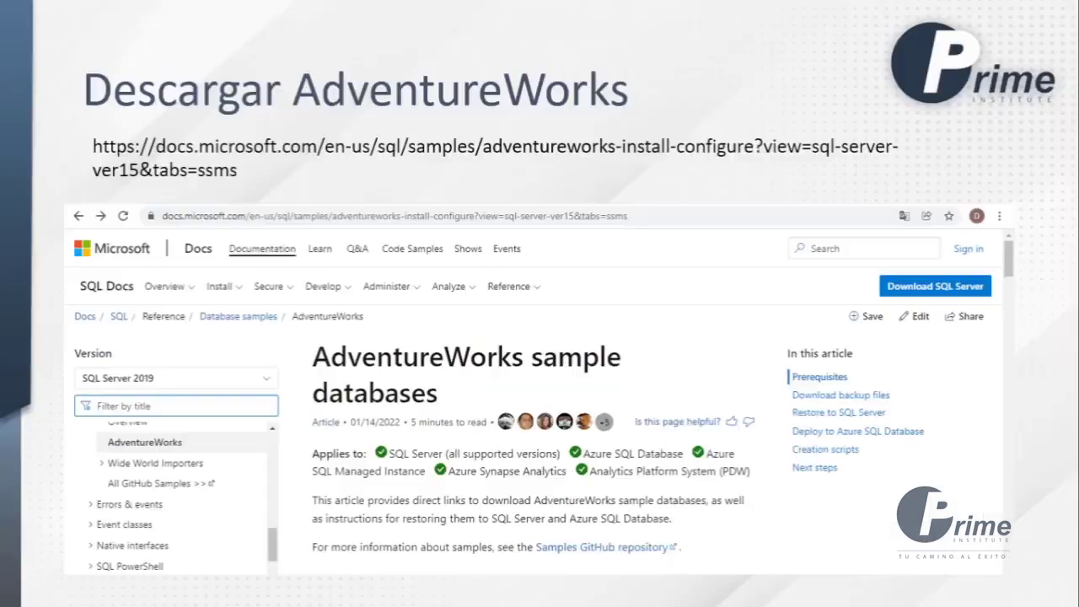
key(Right)
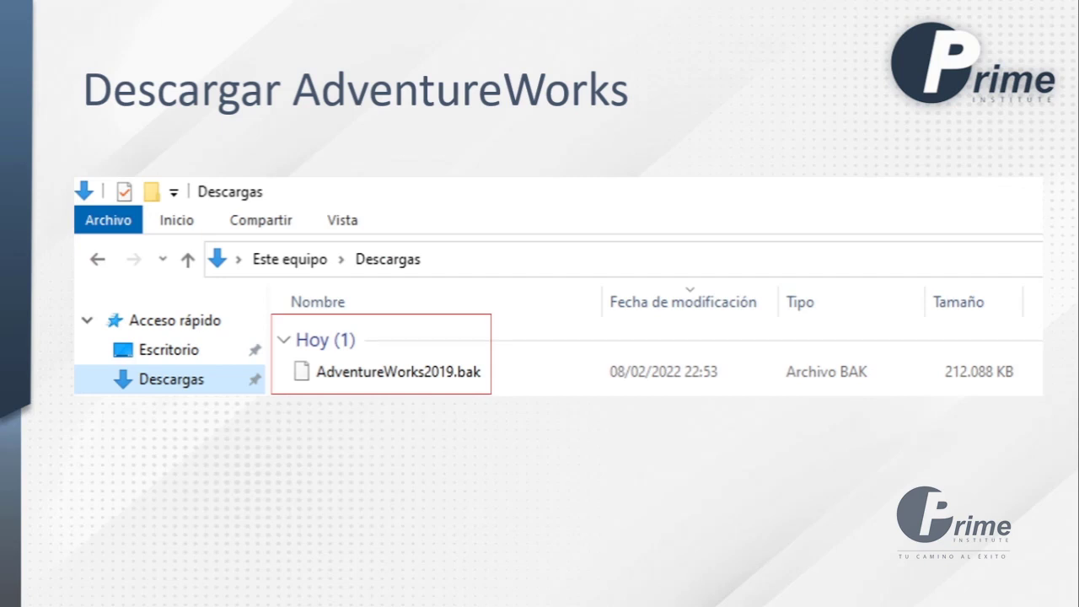
key(Right)
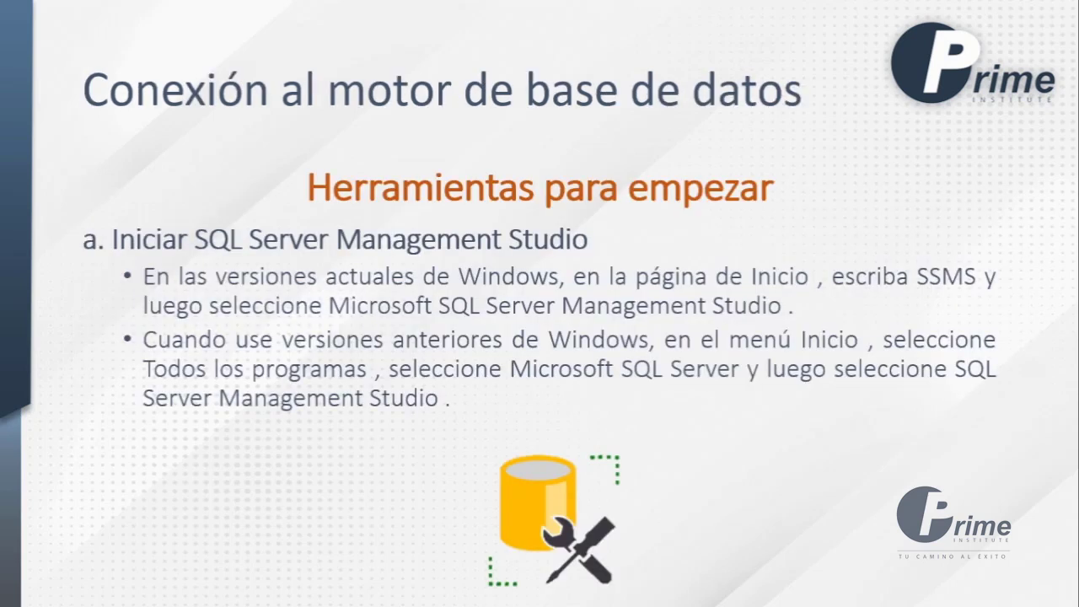
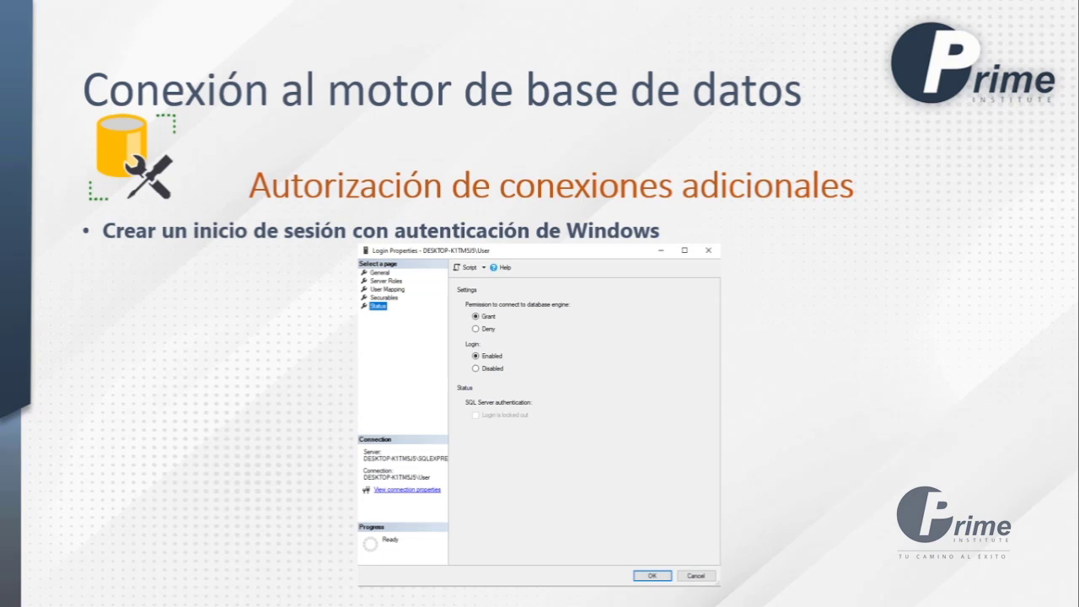
key(Escape)
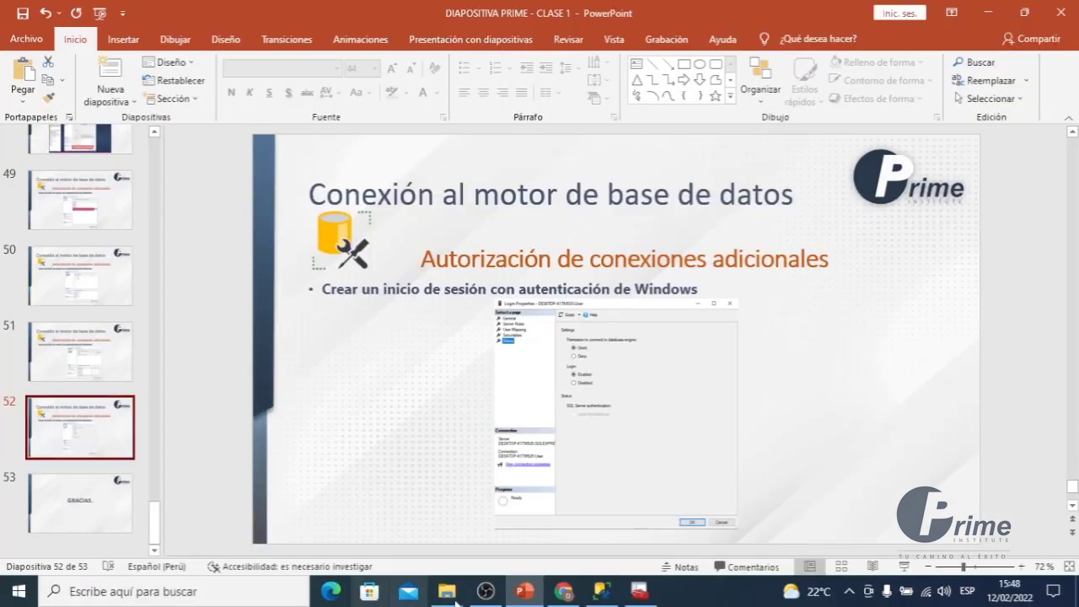
Switch to SQL Server Management Studio, connect to the DESKTOP-K1TM5J5\SQLEXPRESS database engine with Windows Authentication, and close Registered Servers.
click(601, 590)
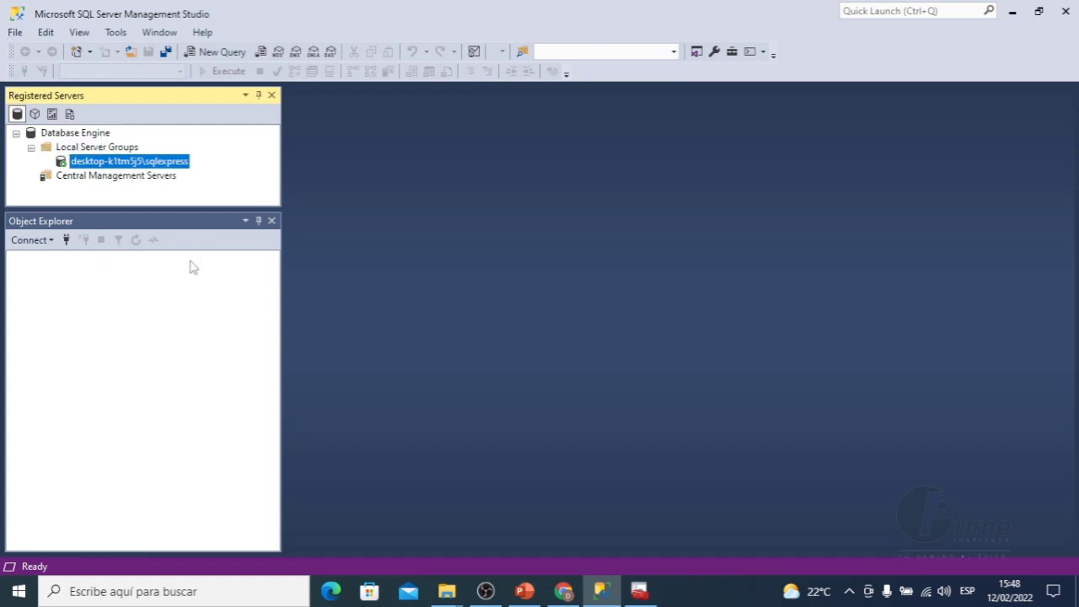
click(28, 240)
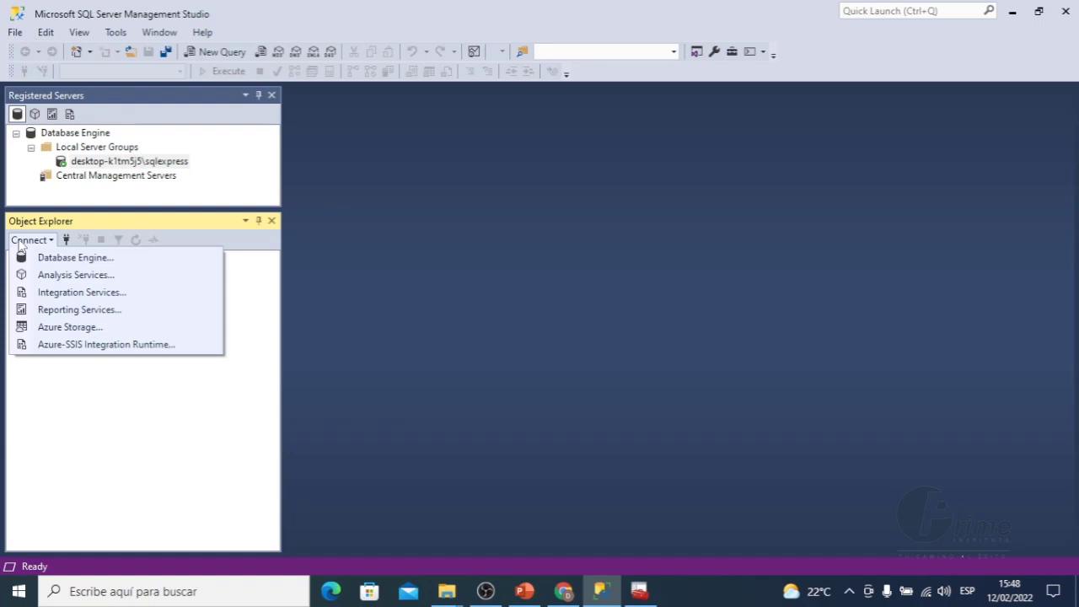
click(71, 260)
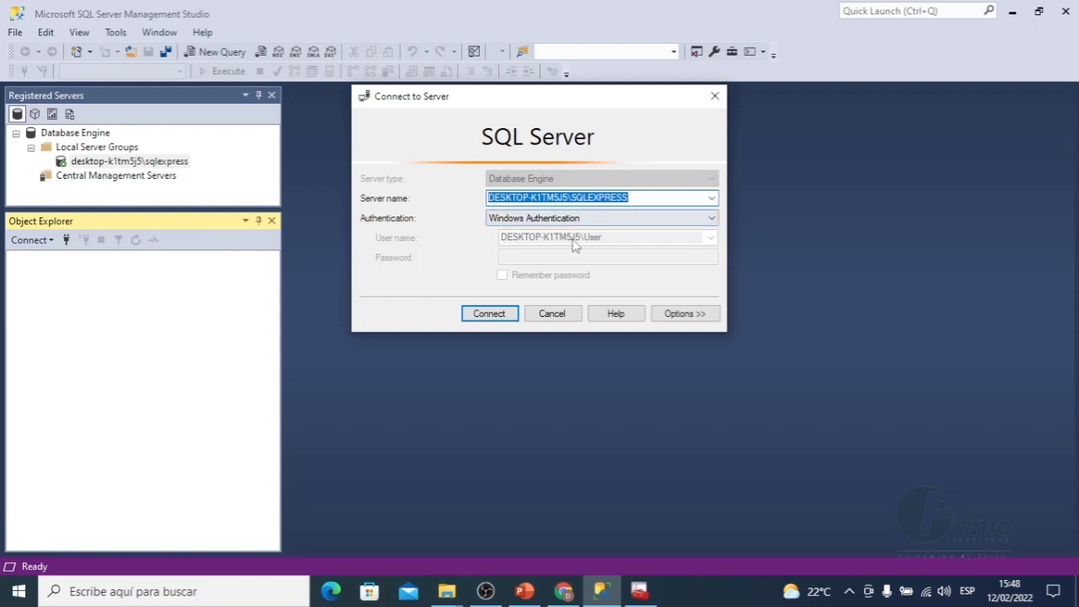
click(644, 217)
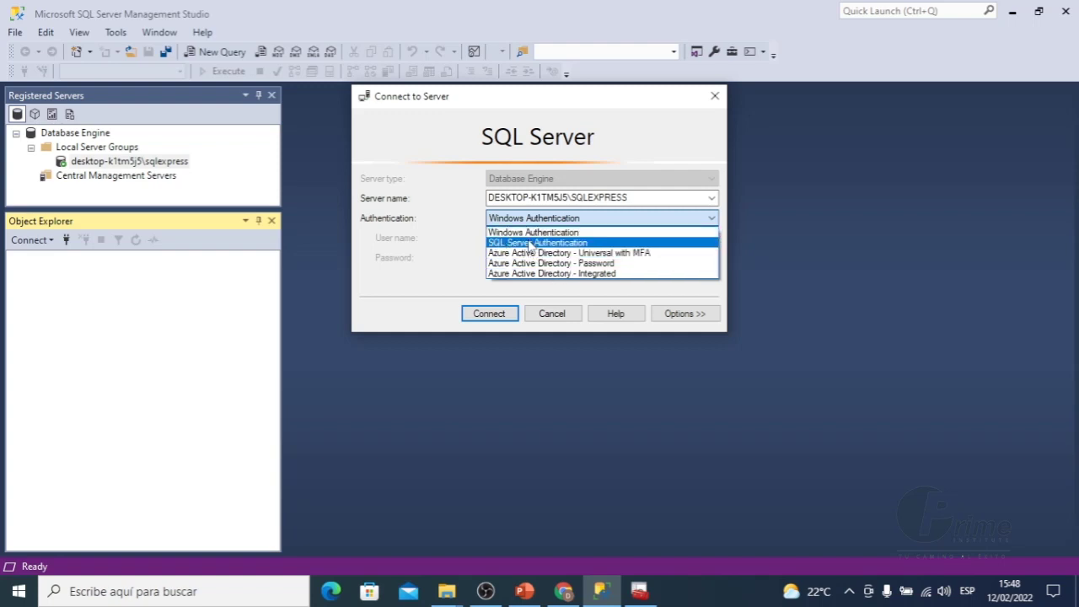
click(466, 220)
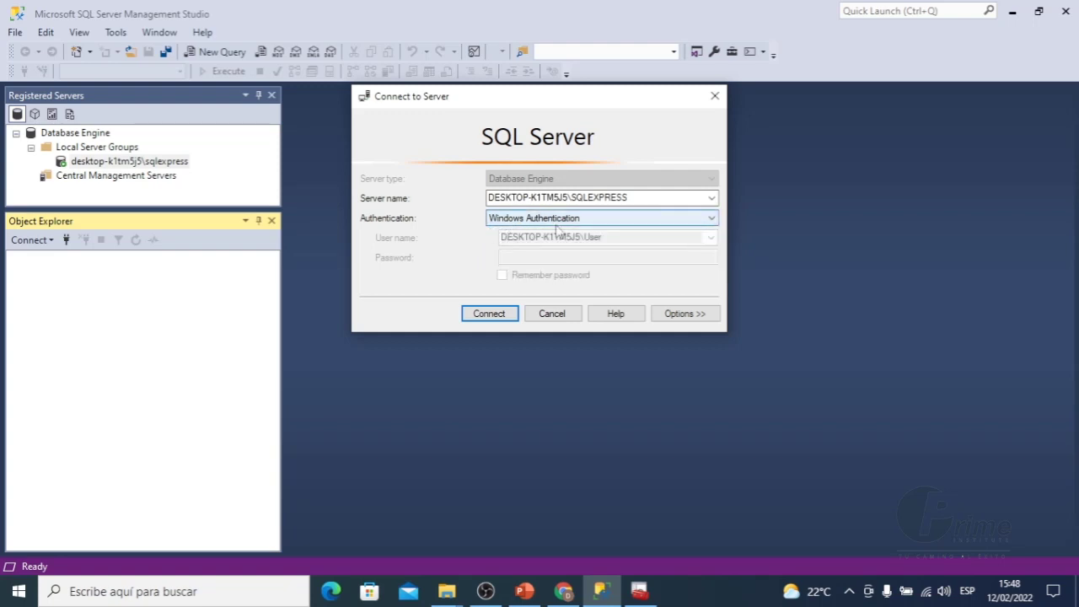
click(495, 319)
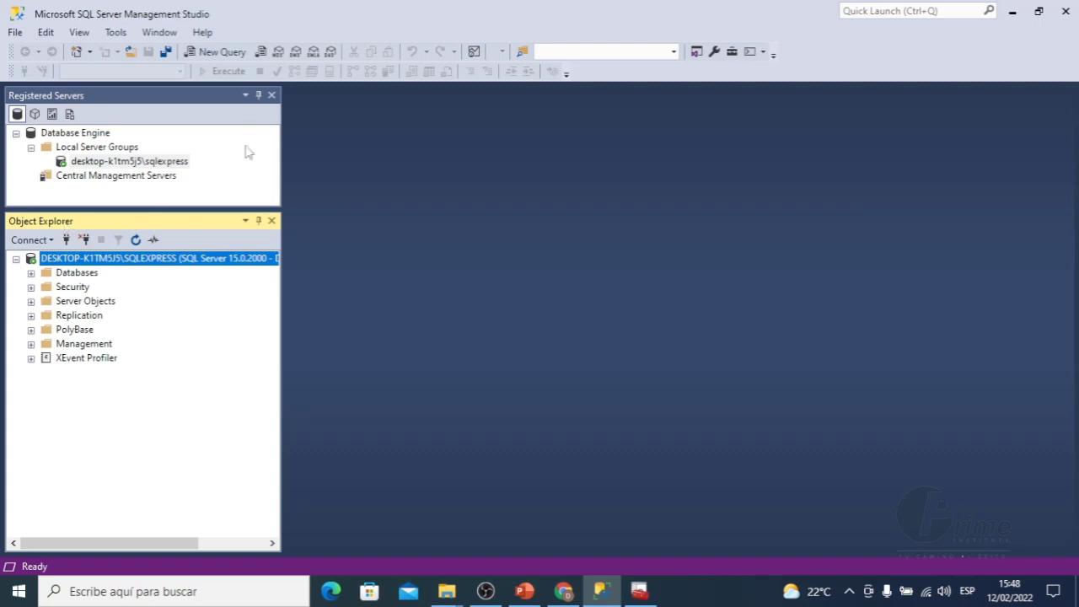
click(272, 95)
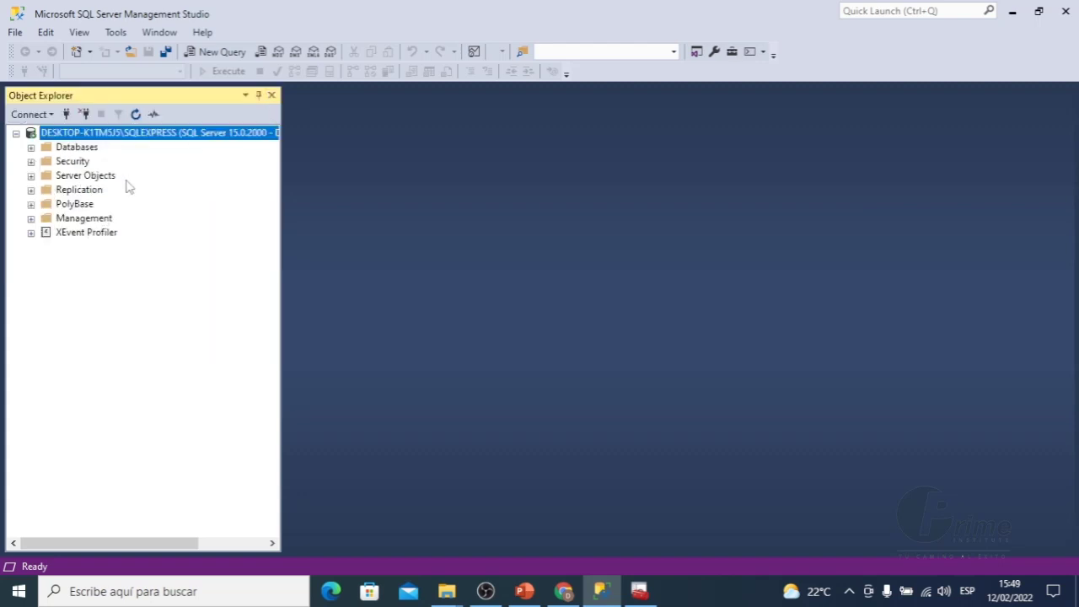
Expand the server's Security and Logins folders, start a new login, and open the search for its Windows account.
click(31, 161)
click(76, 163)
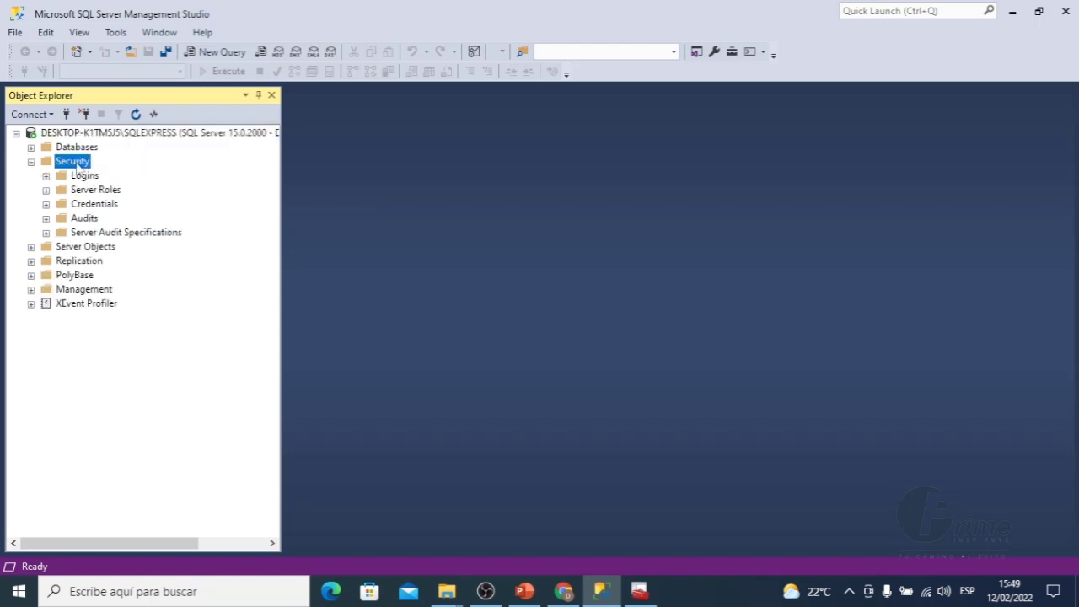
click(45, 176)
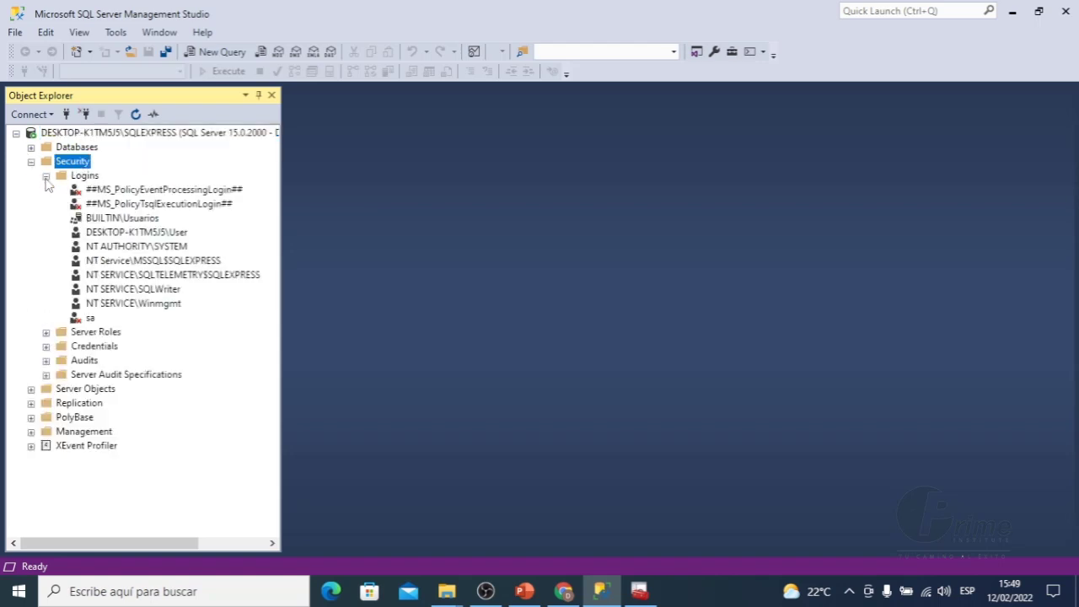
click(89, 176)
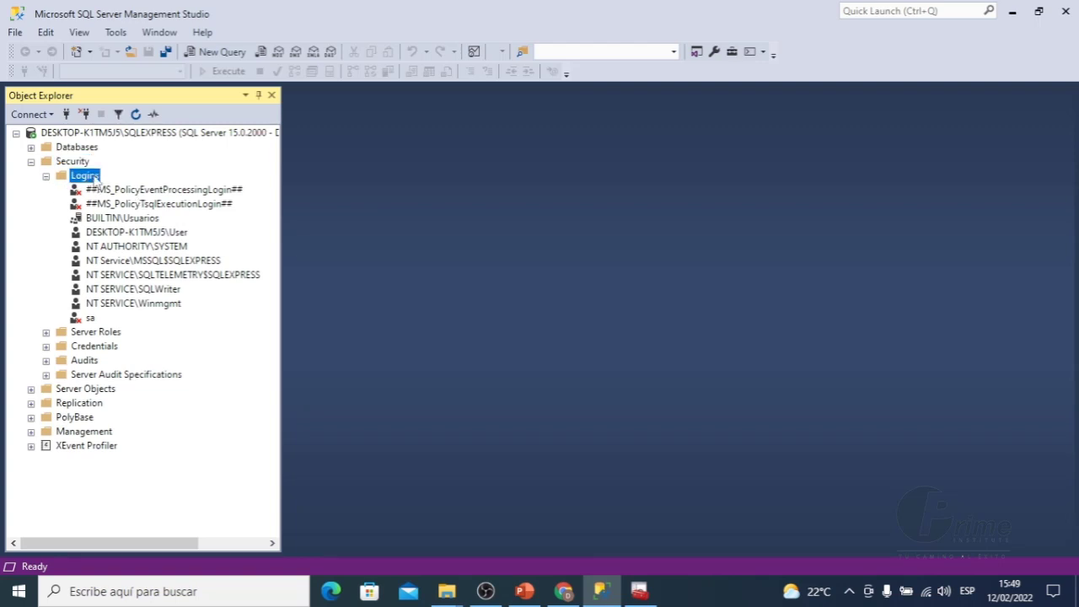
right_click(93, 182)
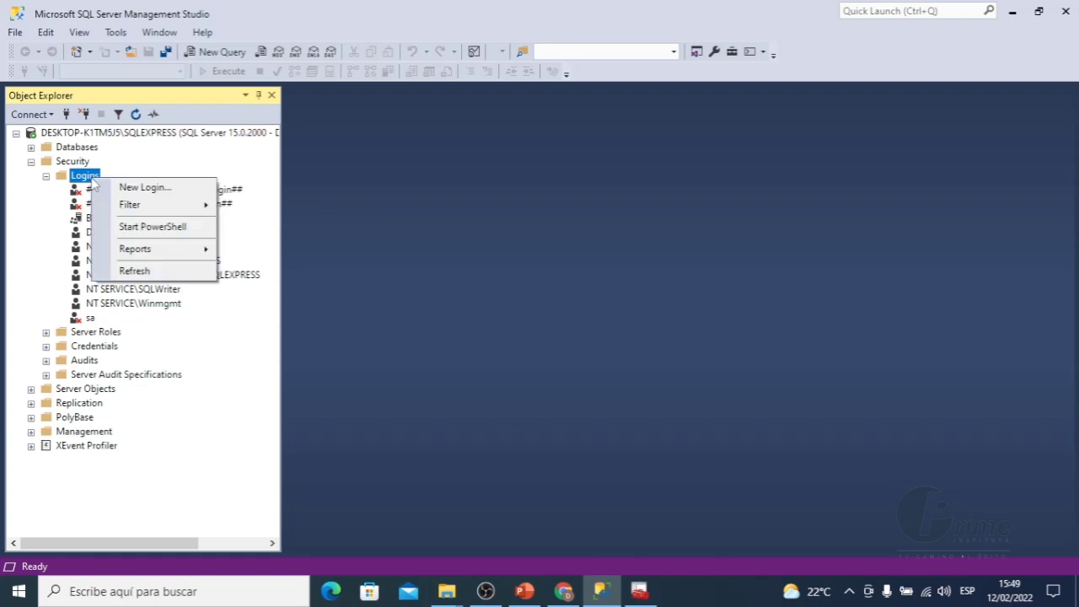
click(147, 189)
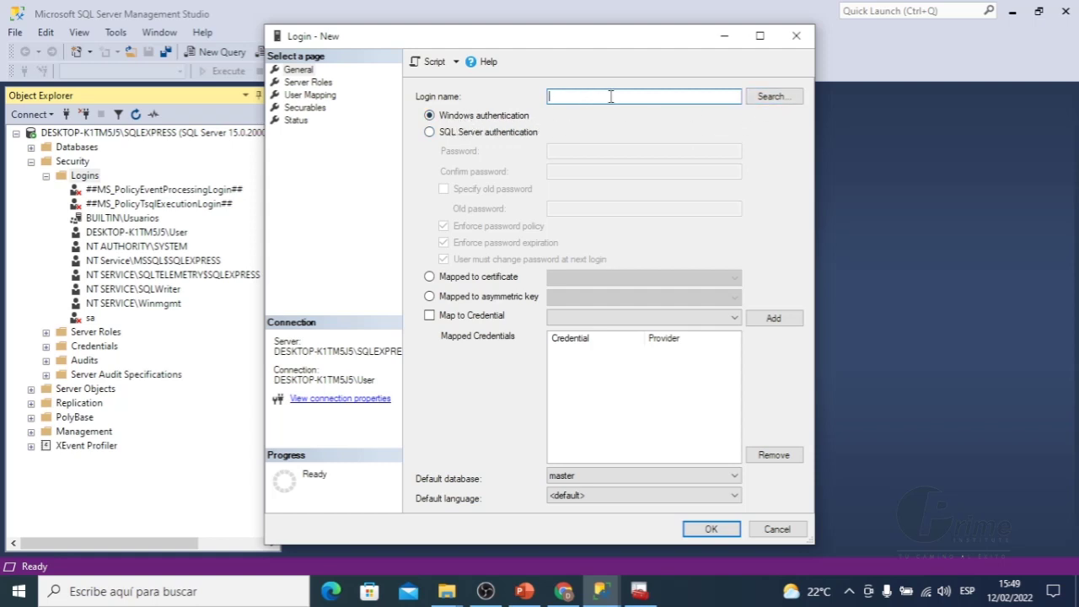
click(781, 98)
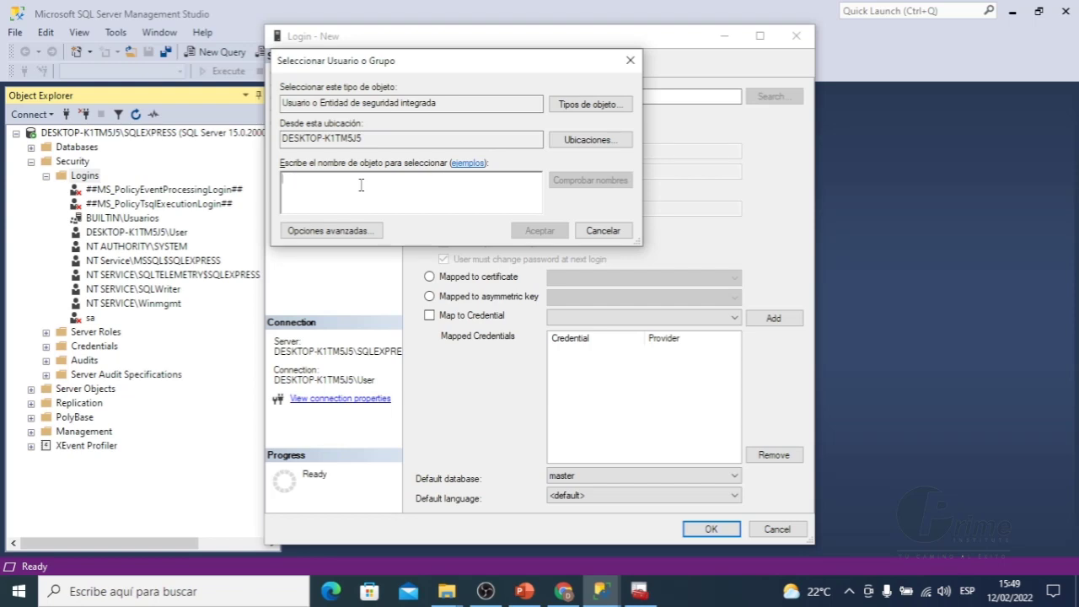
Check which Windows user accounts exist on this computer, and return to the account search for the new login.
click(12, 593)
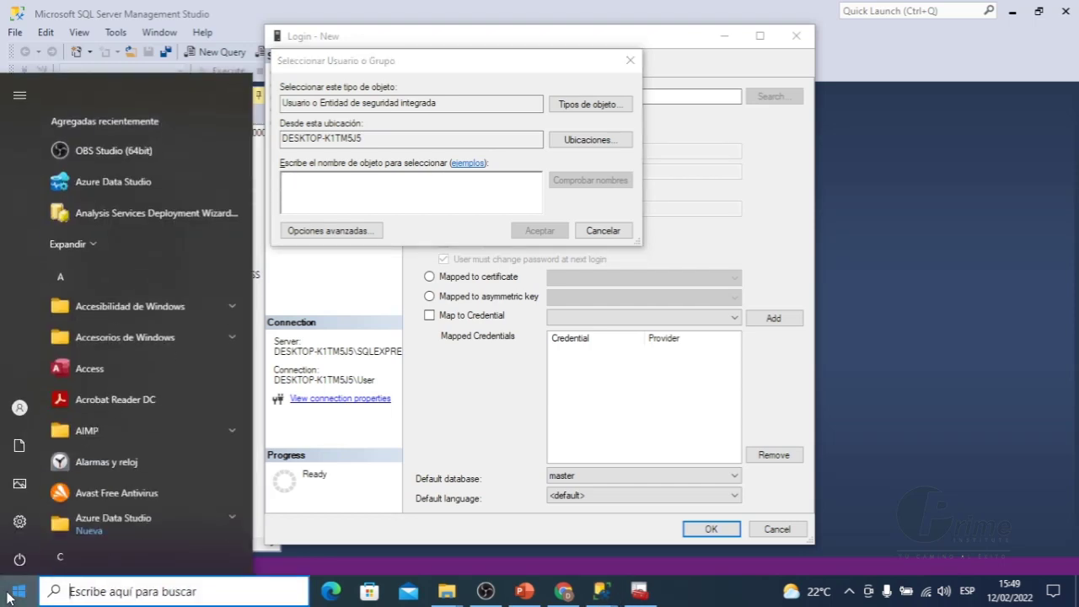
mouse_move(15, 426)
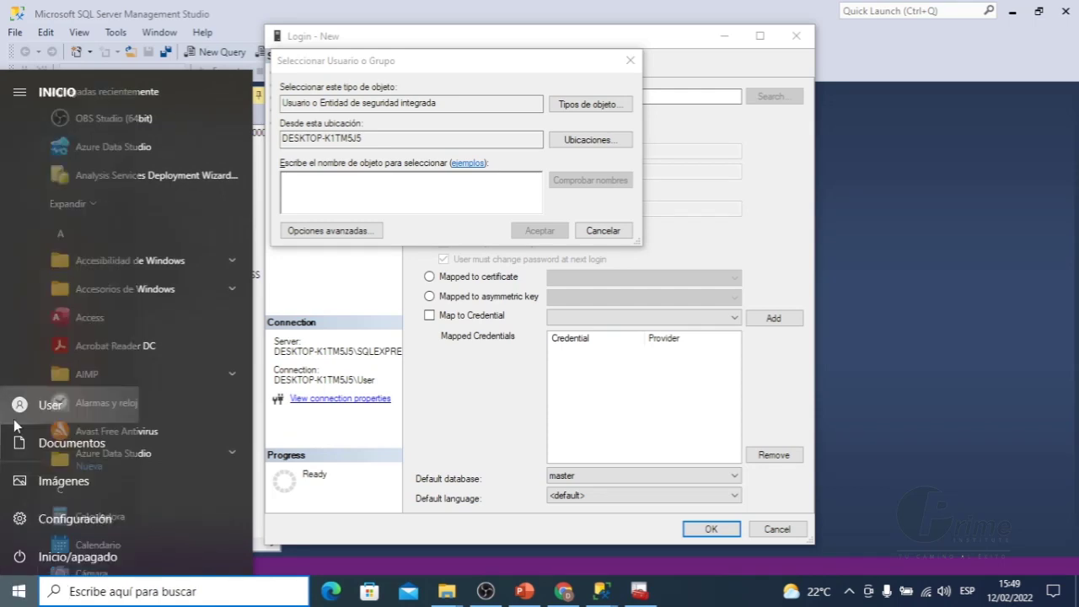
click(62, 405)
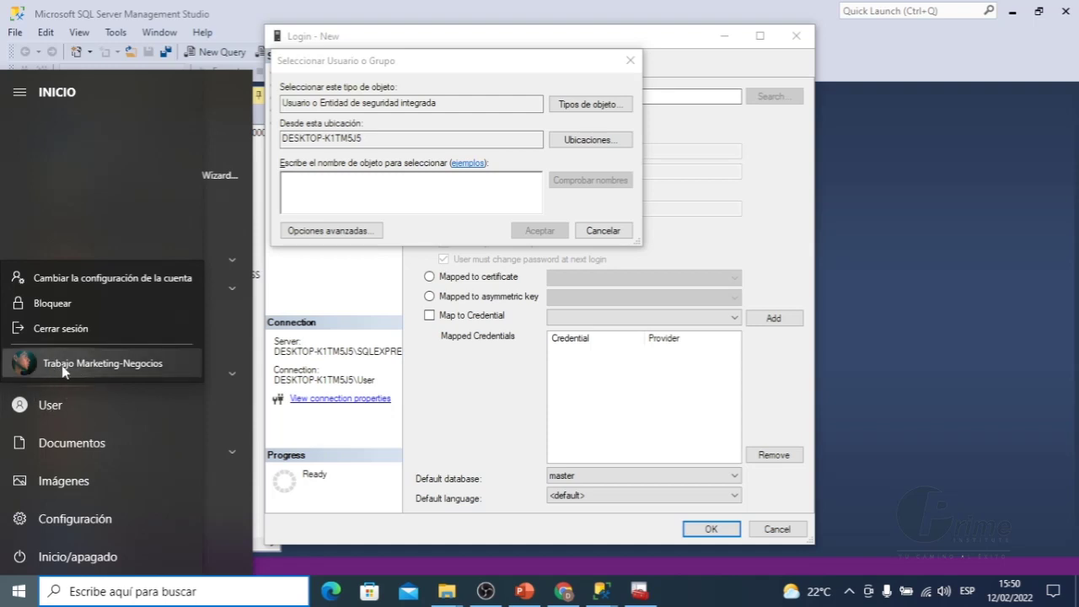
click(386, 203)
Enter and verify the Windows account name for the new login, and set its default database to AdventureWorks2019.
click(390, 194)
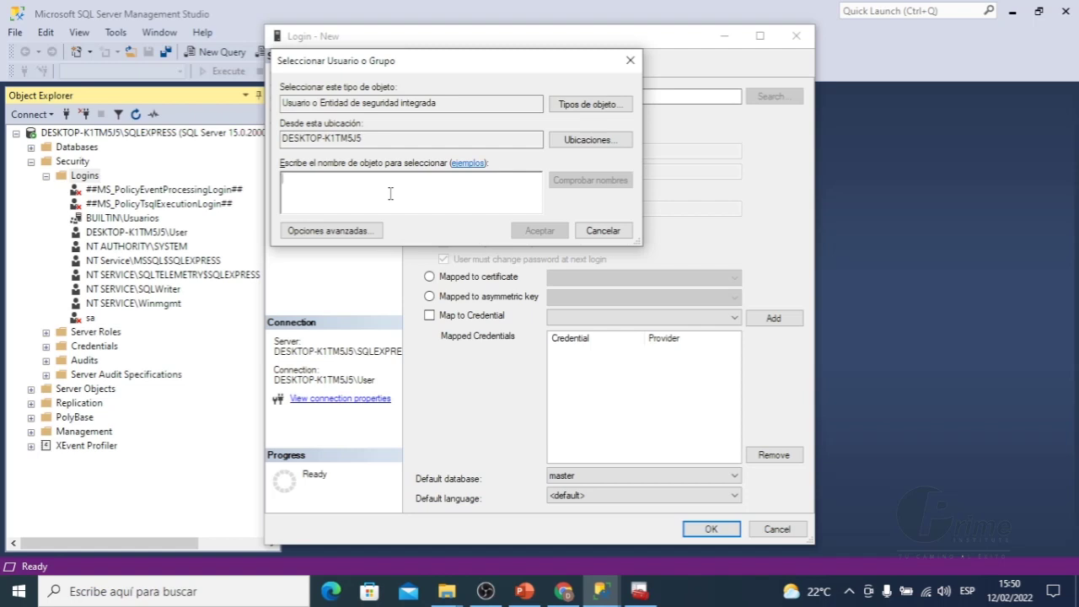
text(daniel)
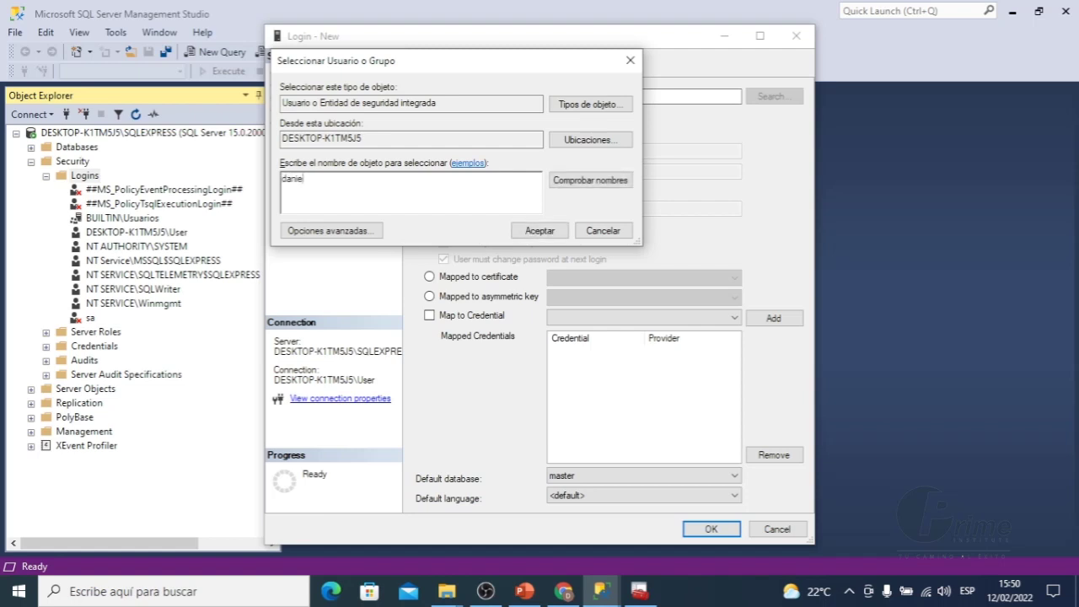
text(l)
click(588, 182)
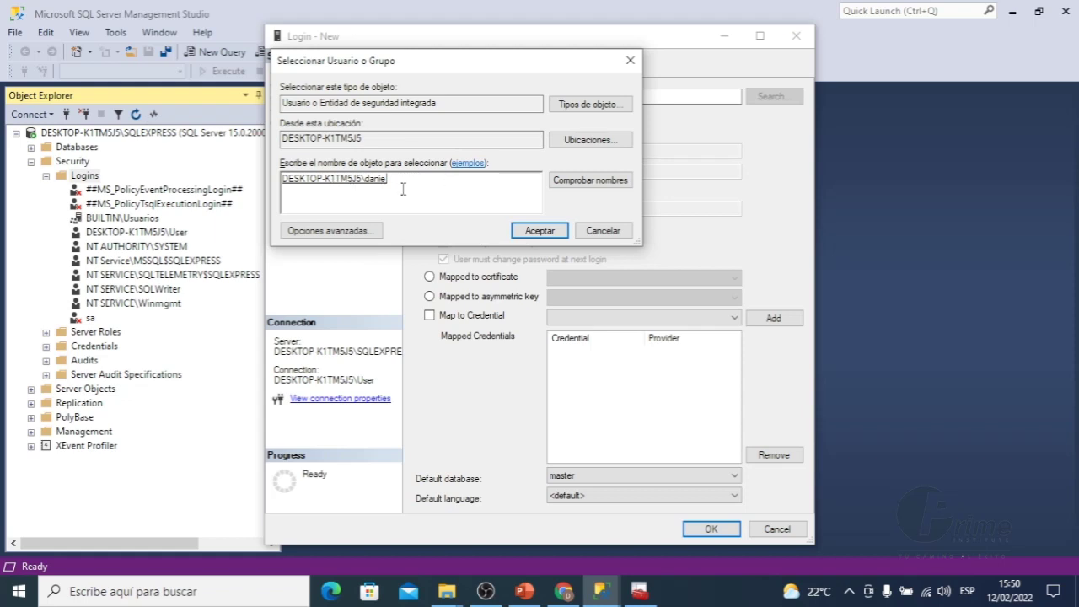
click(540, 231)
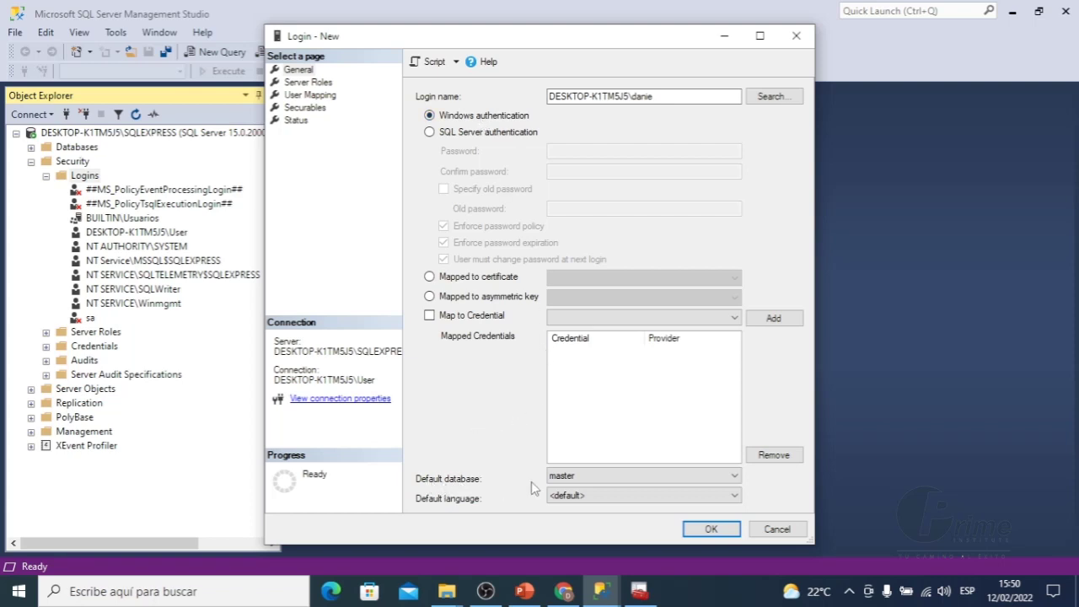
click(585, 477)
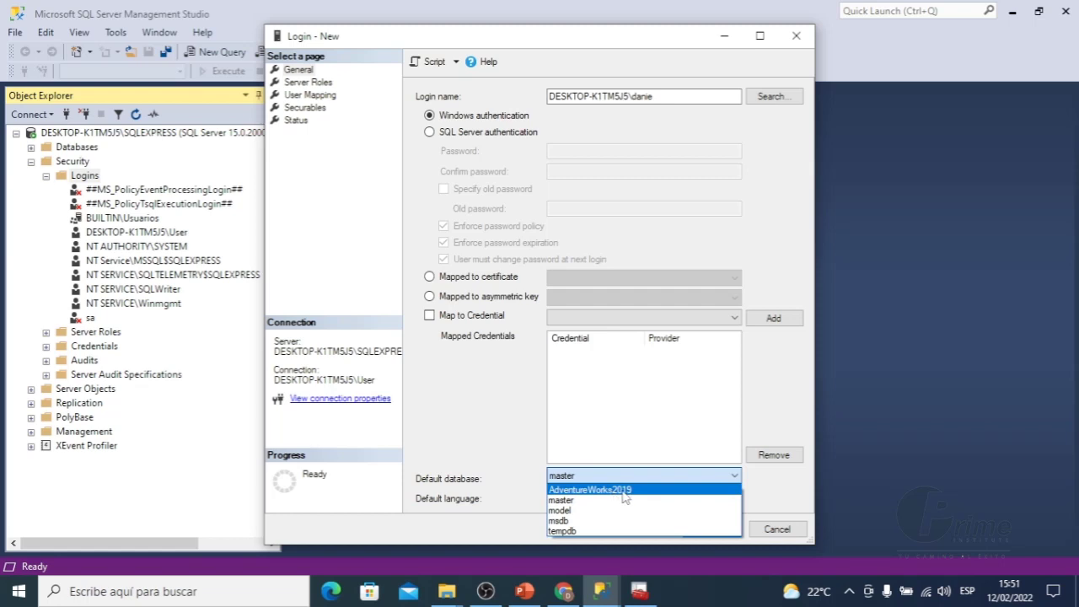
click(622, 491)
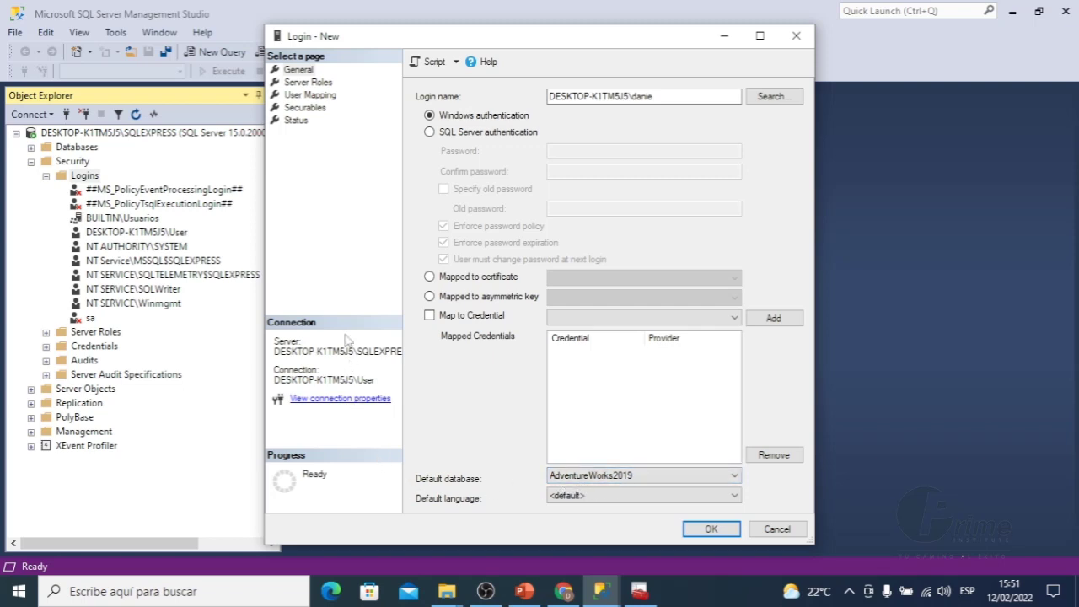
Grant the new login the sysadmin server role and map it to the AdventureWorks2019 database.
click(320, 84)
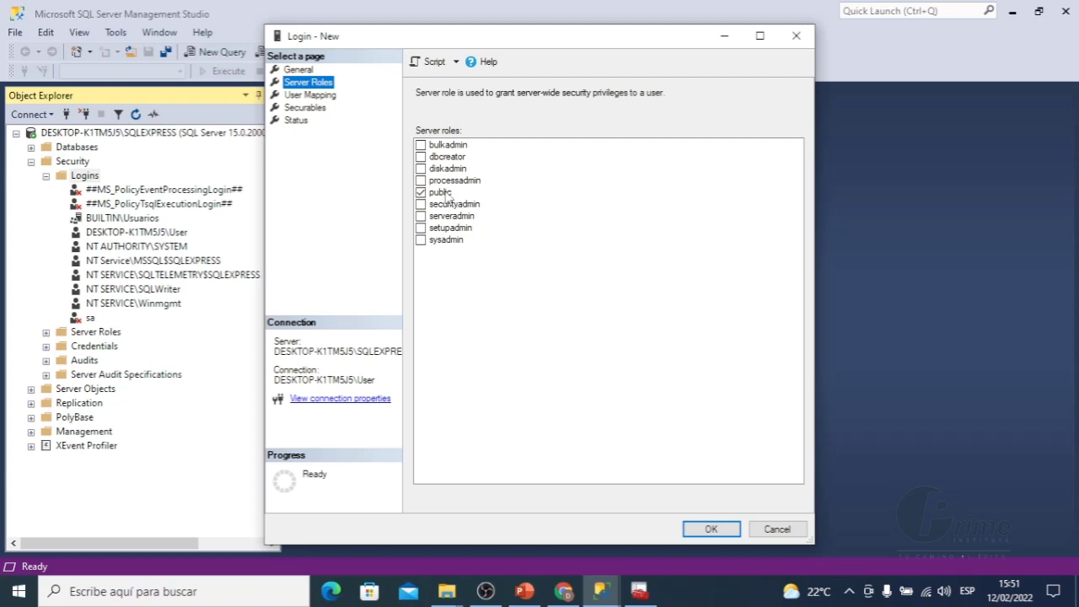
click(421, 240)
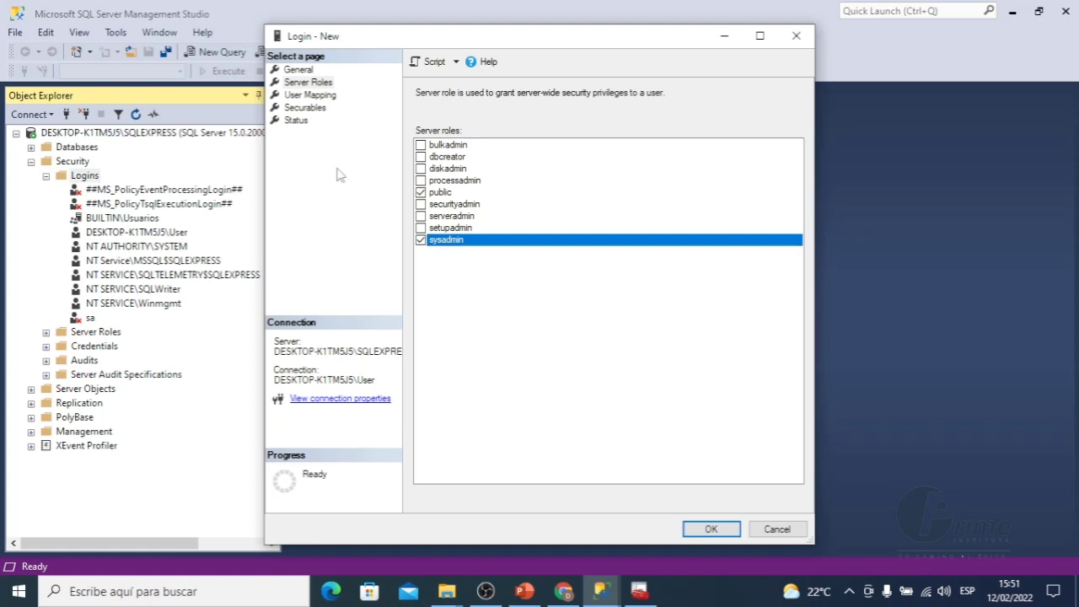
click(324, 95)
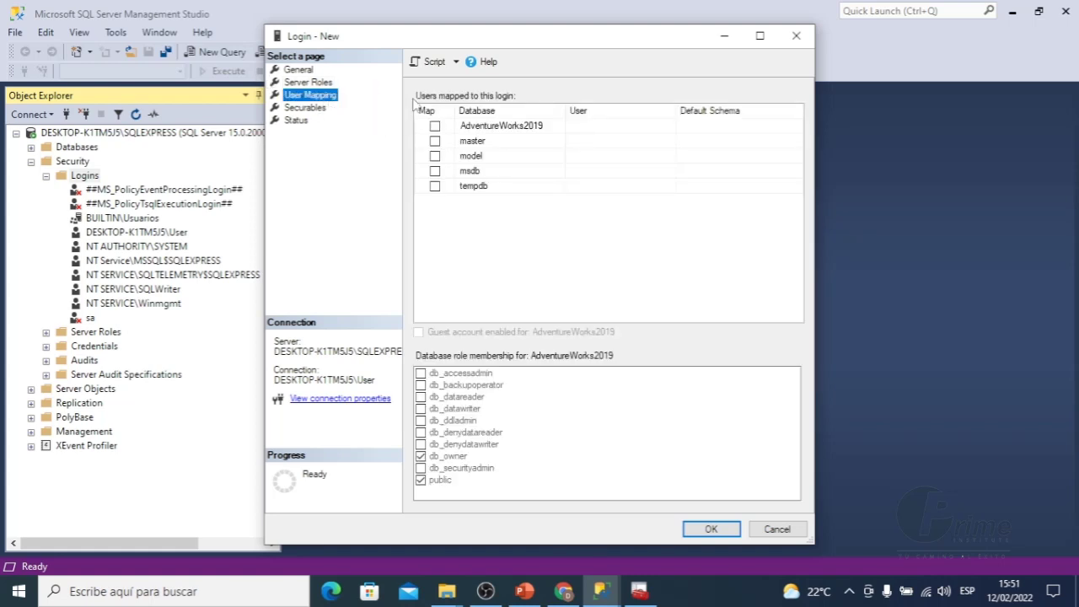
click(435, 126)
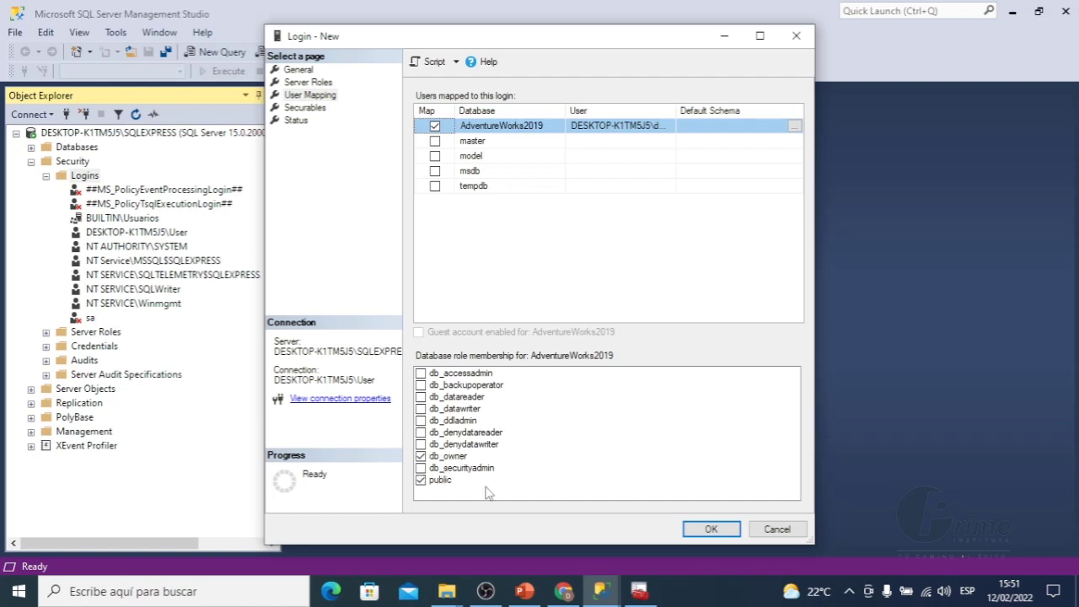
Add the server DESKTOP-K1TM5J5\SQLEXPRESS to the new login's securables and review its explicit permissions.
click(315, 108)
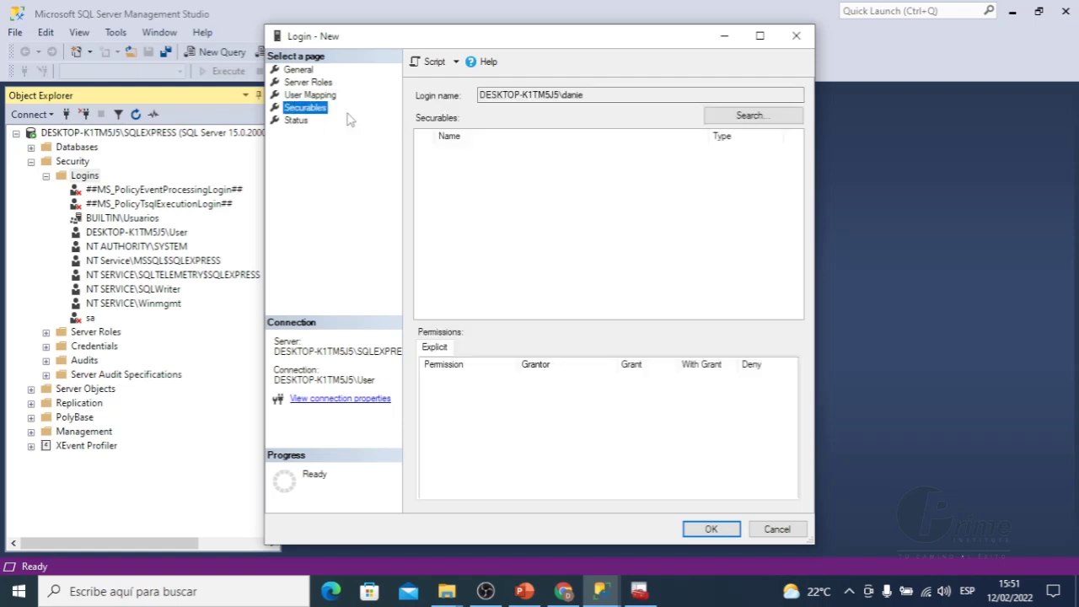
click(758, 121)
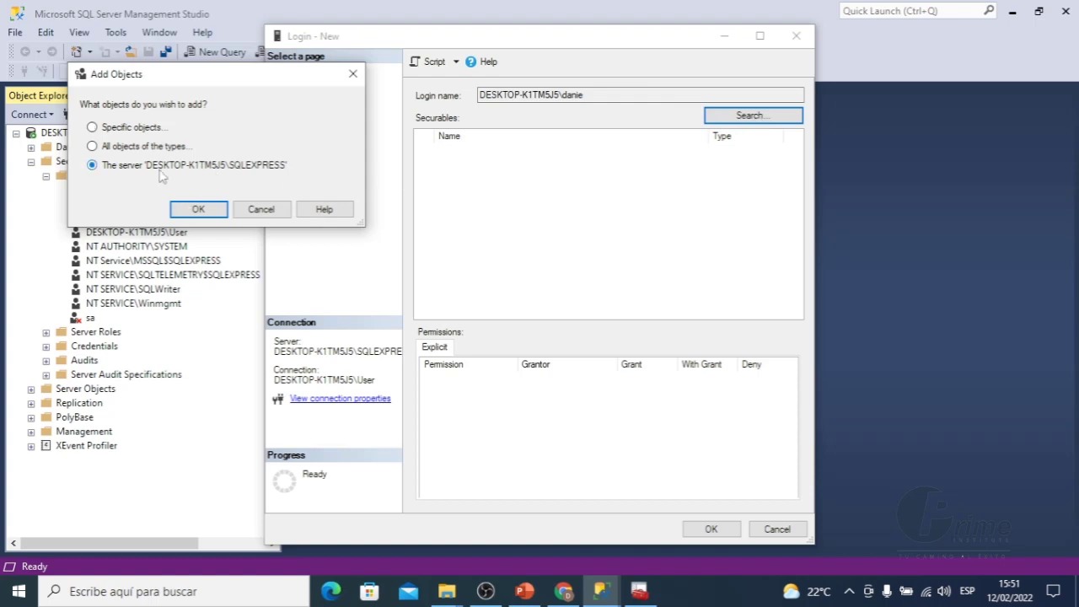
click(202, 211)
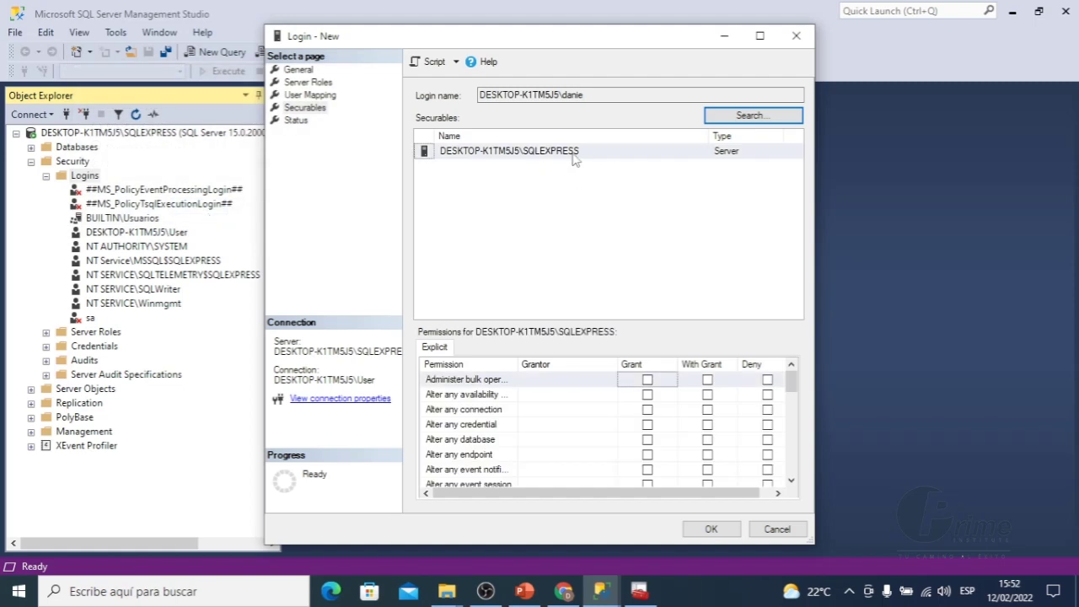
click(454, 157)
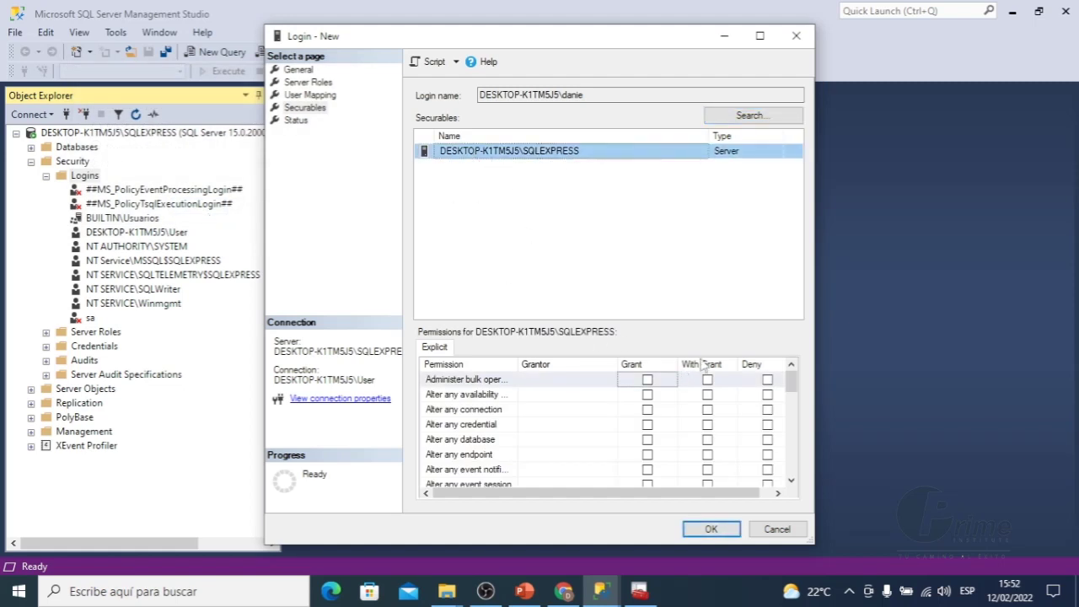
mouse_move(792, 384)
mouse_down()
mouse_move(792, 448)
mouse_move(790, 382)
mouse_up()
Review the new login's connection permission and enabled status, then create the login and select it in the Logins folder.
click(297, 120)
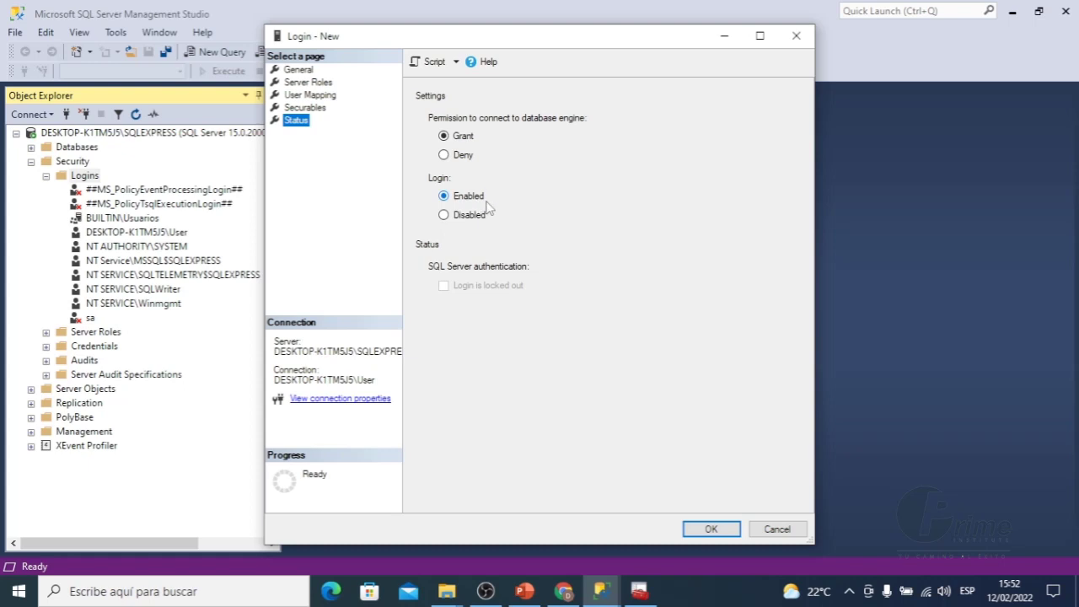
click(712, 531)
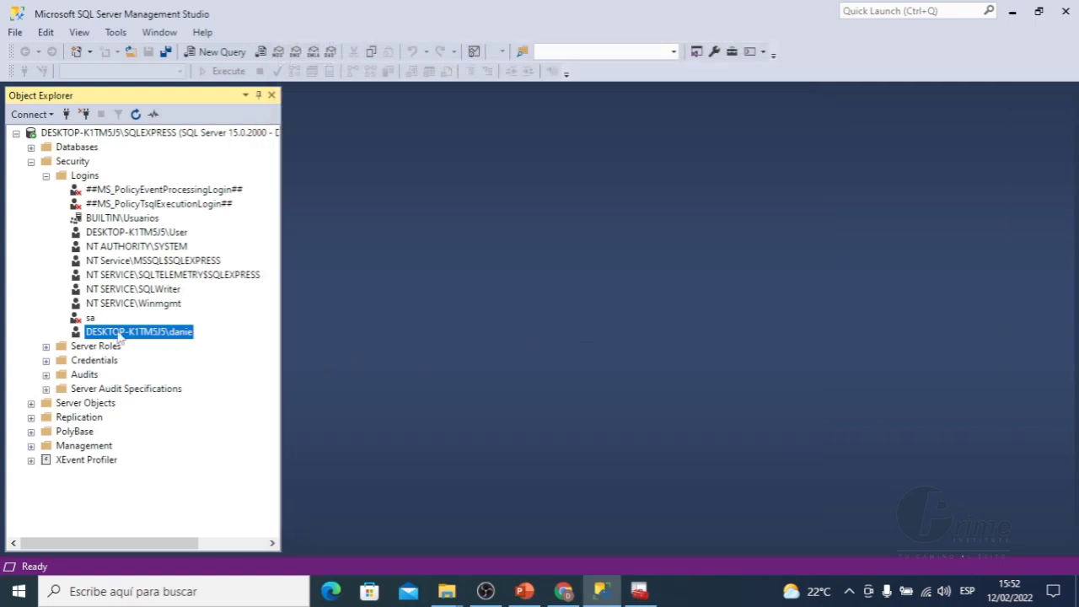
click(88, 320)
click(103, 332)
Connect to the DESKTOP-K1TM5J5\SQLEXPRESS Database Engine with Windows Authentication, checking which other Windows accounts can be switched to before confirming.
click(37, 114)
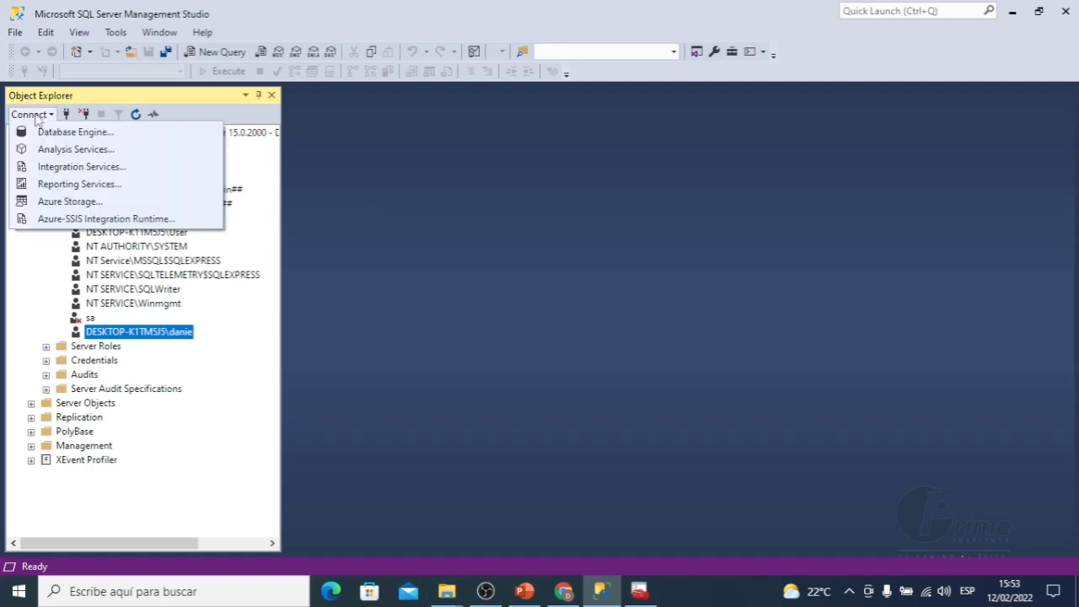
click(53, 133)
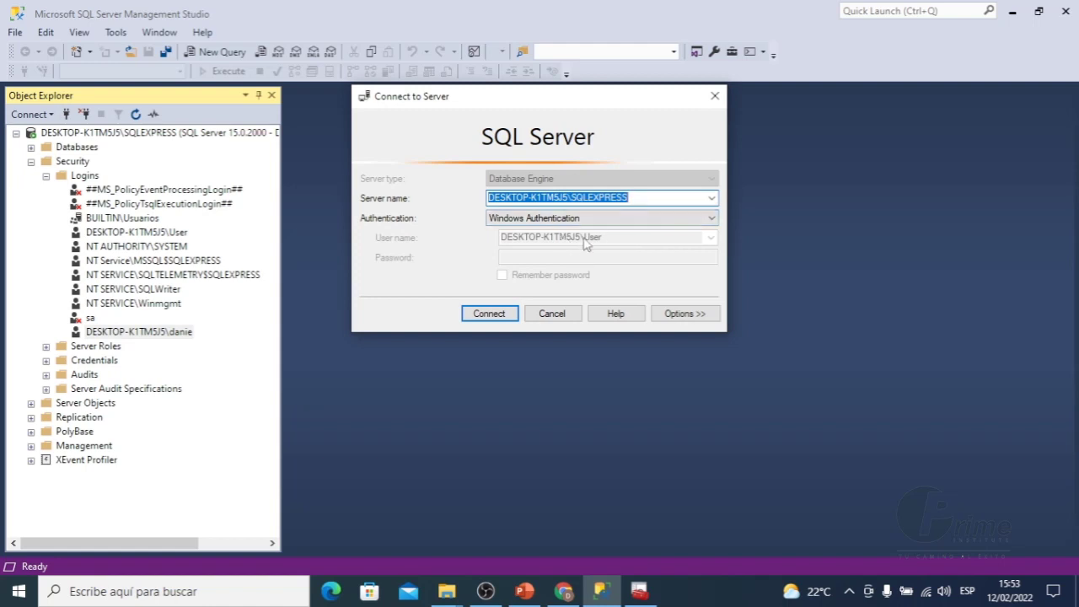
click(18, 591)
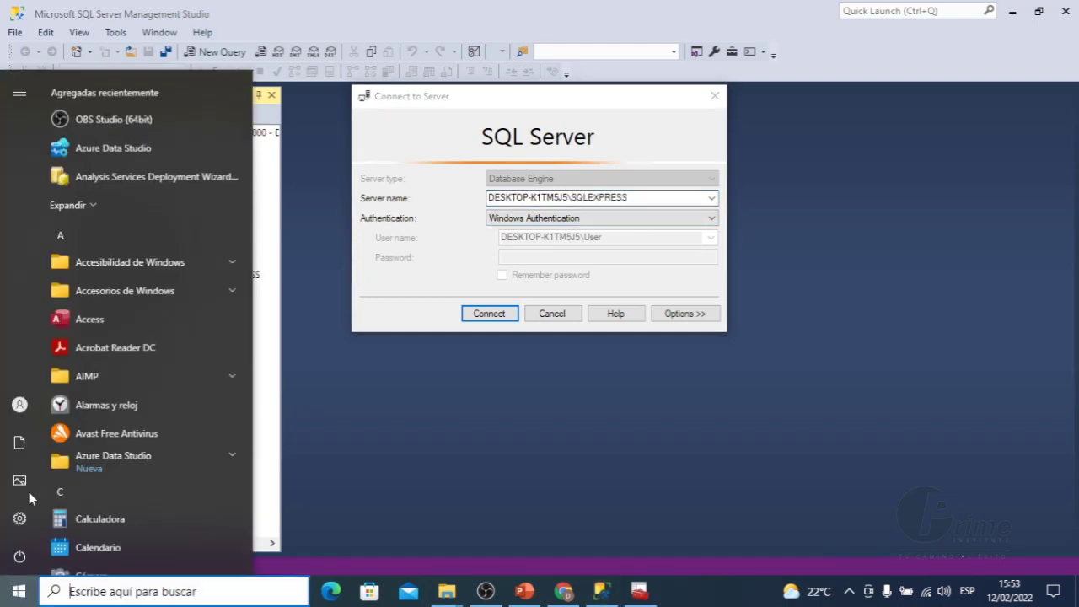
click(110, 409)
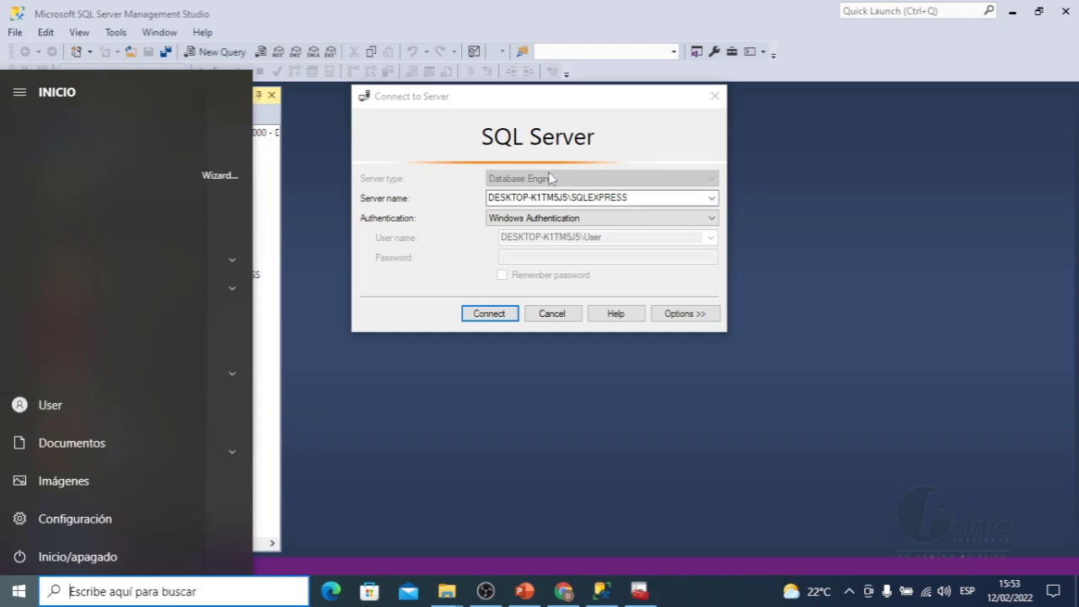
click(49, 419)
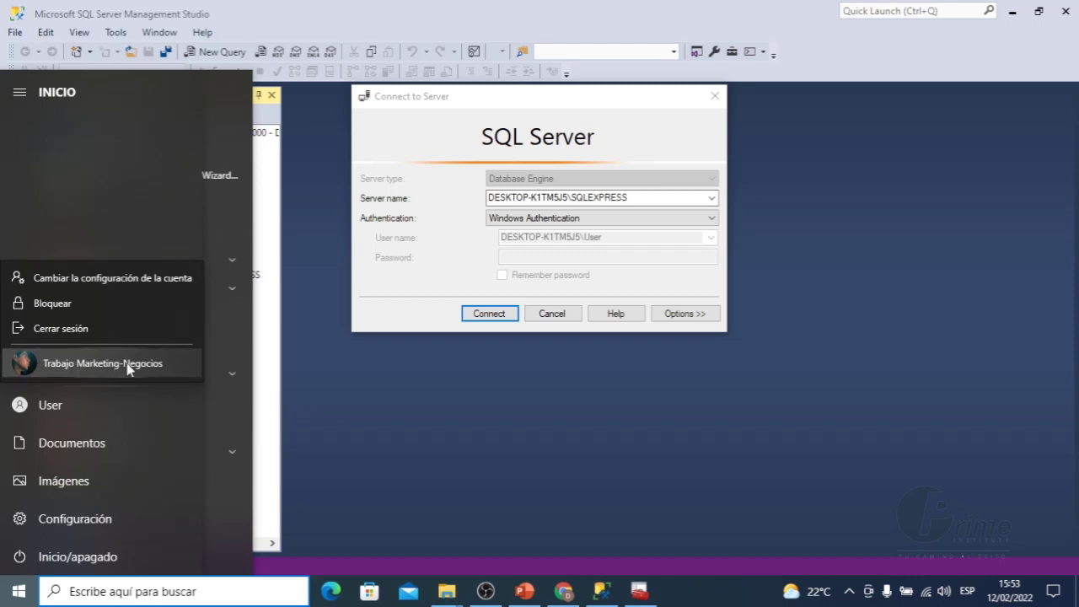
click(778, 400)
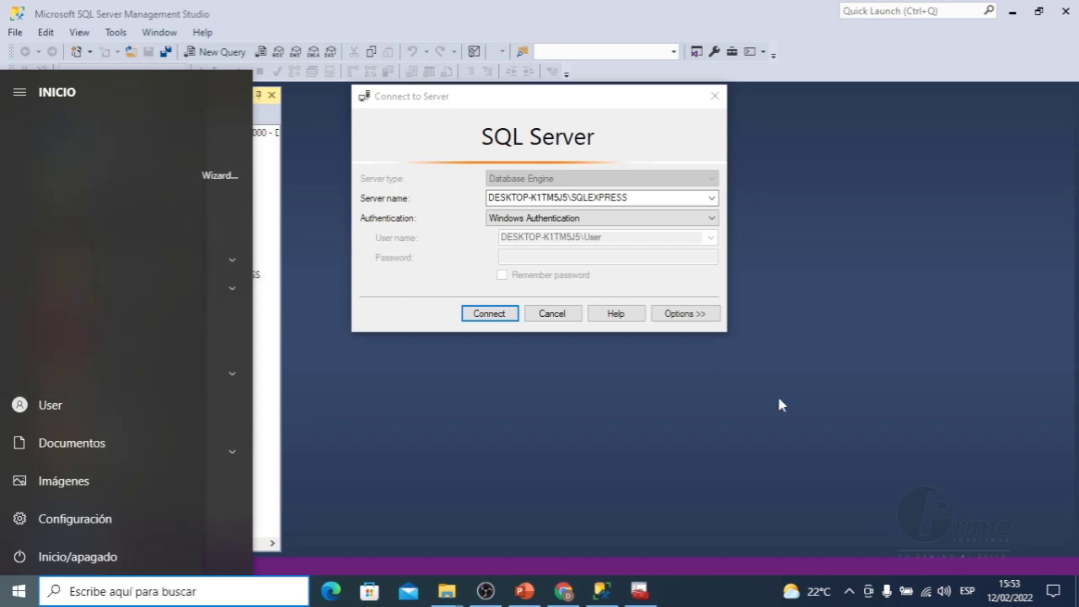
click(383, 185)
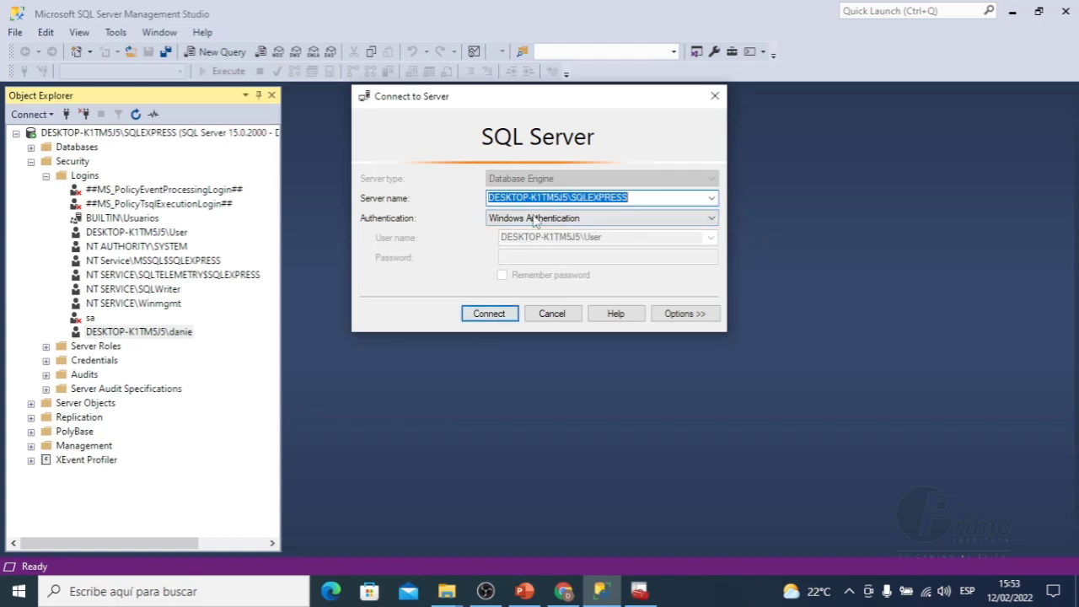
click(489, 313)
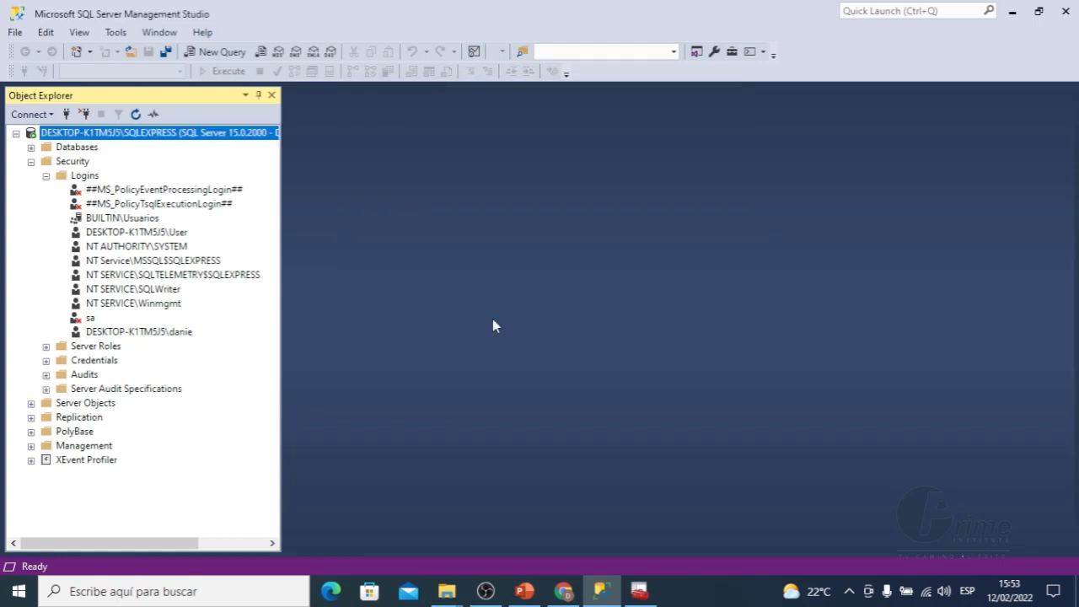
Collapse the Logins and Security folders, and look up AdventureWorks2019 under the server's Databases folder before collapsing it.
click(46, 175)
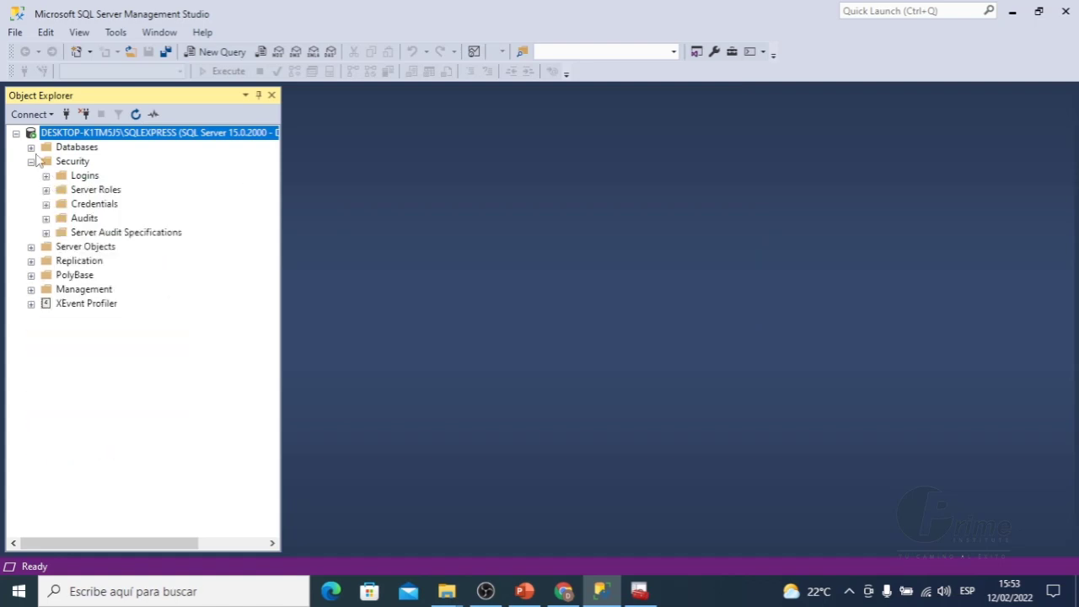
click(31, 161)
click(30, 146)
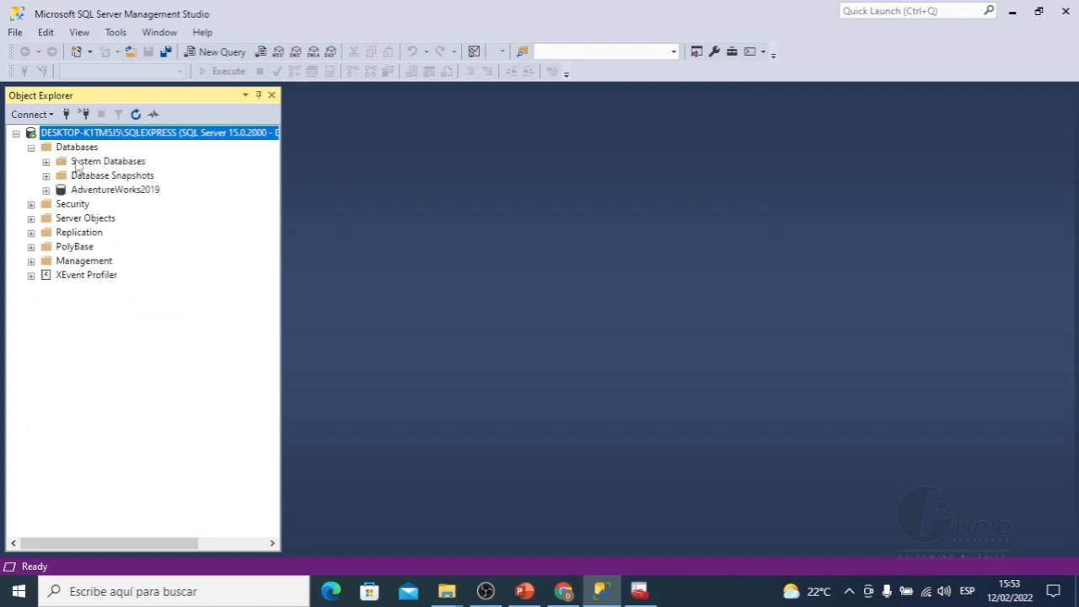
click(137, 192)
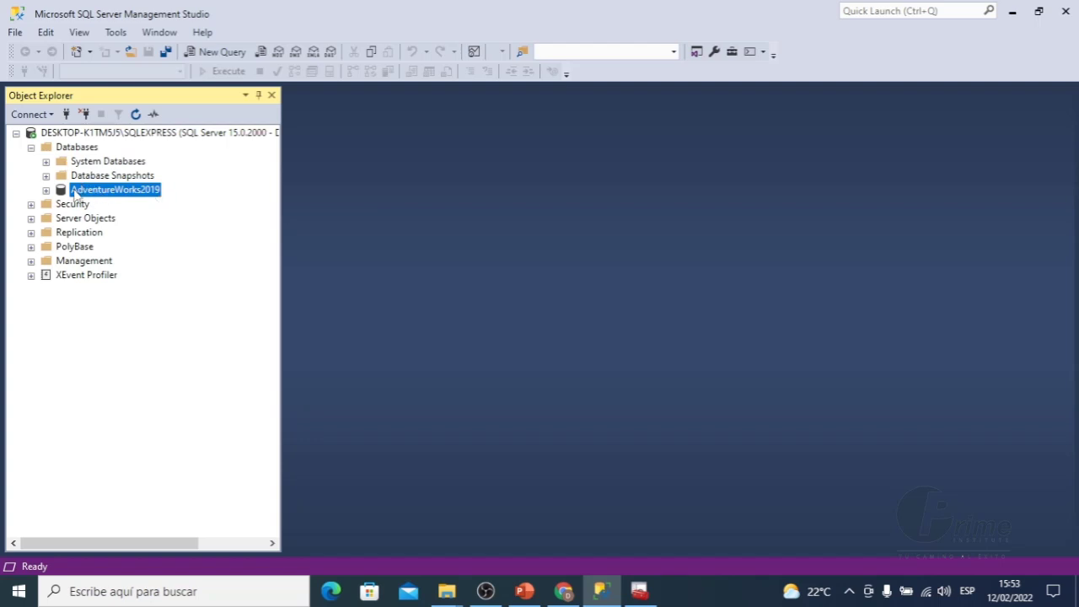
click(31, 148)
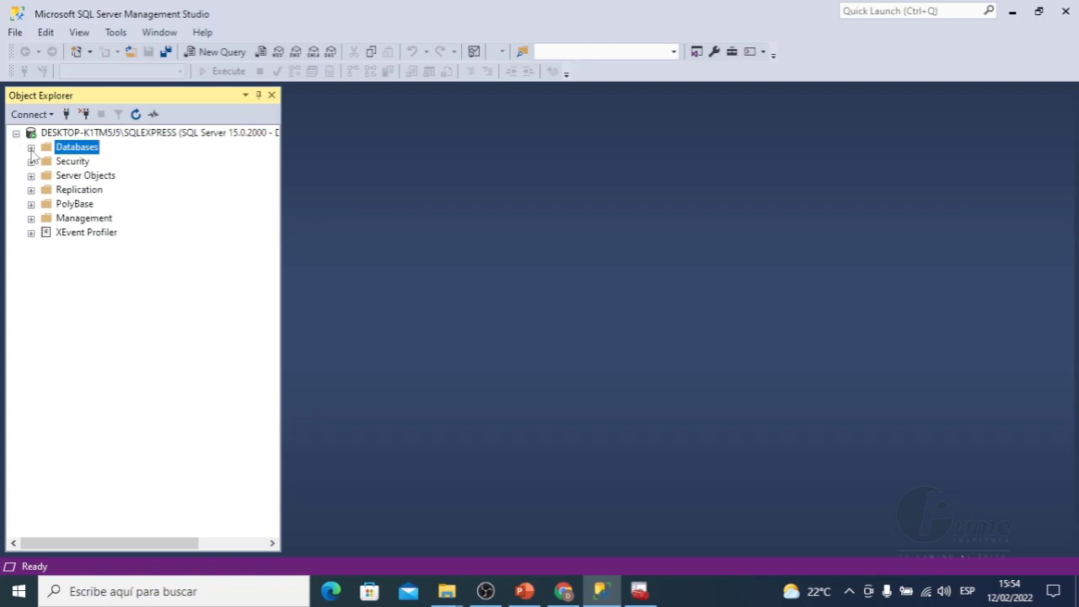
Switch to the PowerPoint class presentation, start the slide show from slide 52, and advance to the closing slide.
mouse_move(609, 595)
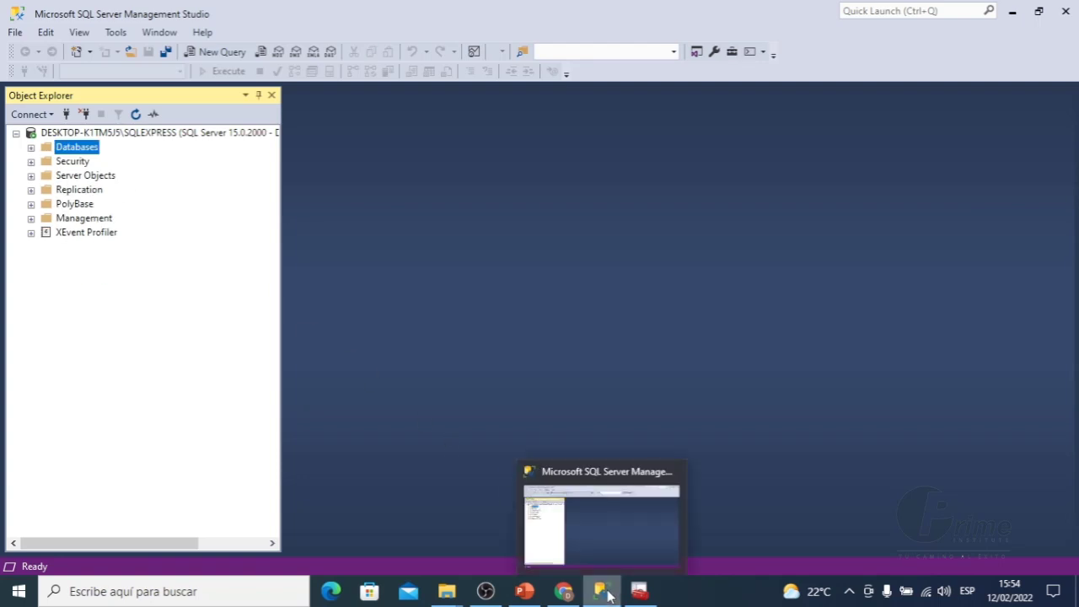
click(524, 591)
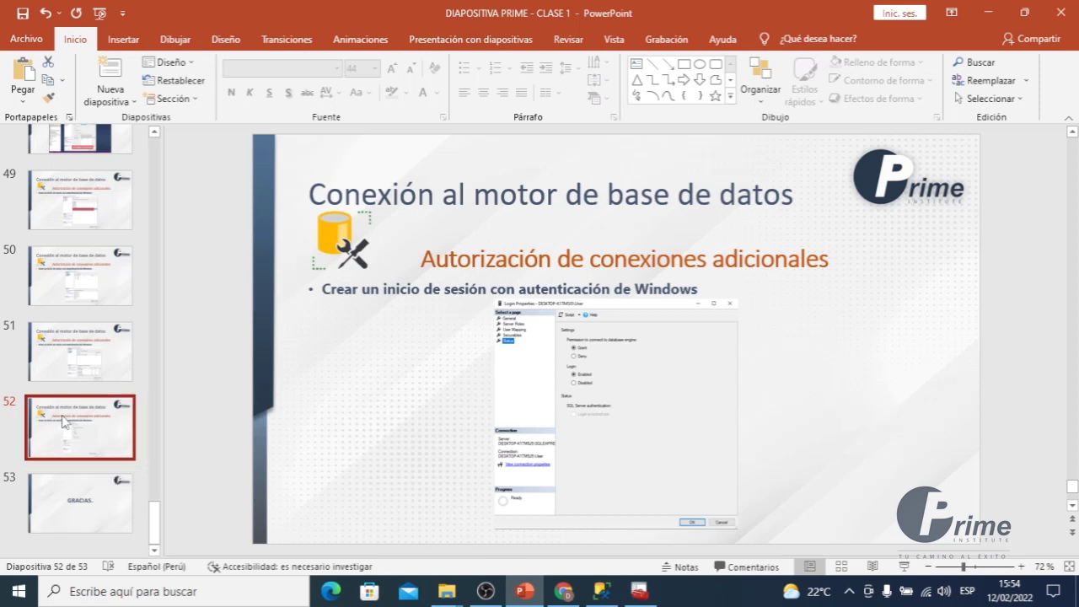
key(shift+F5)
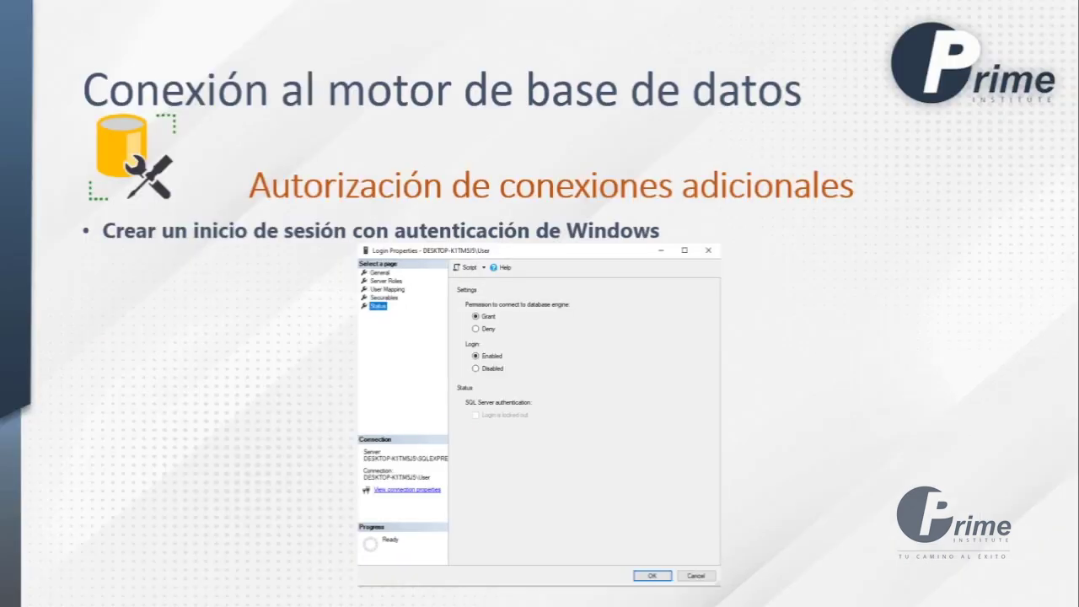
key(Right)
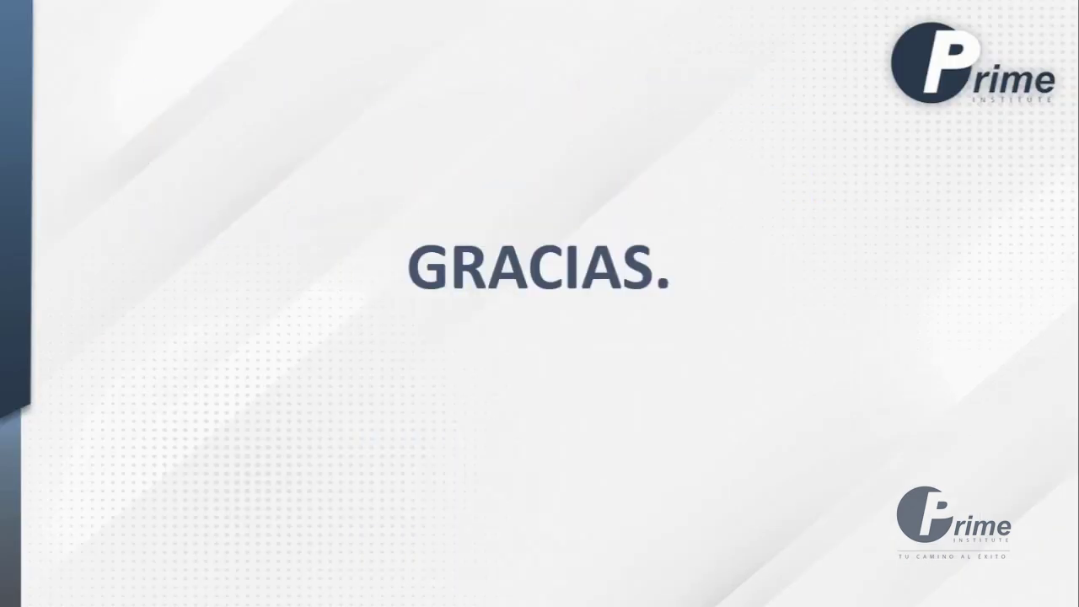